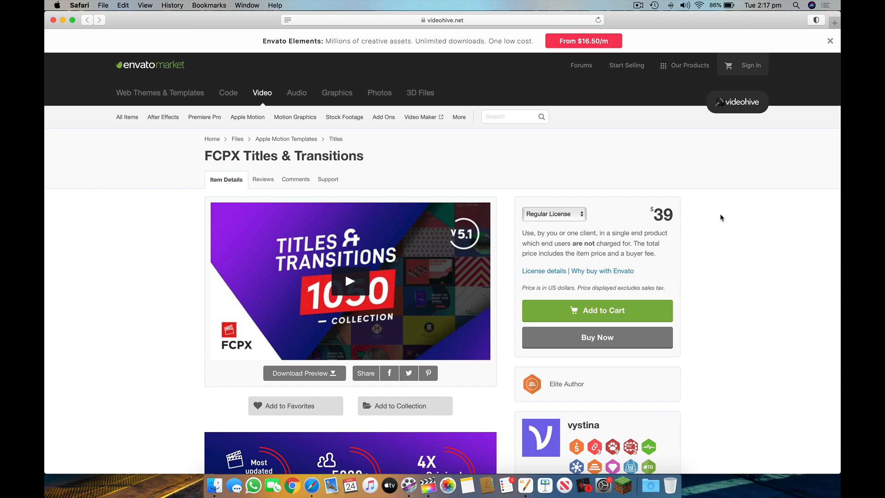
# - Switch to the downloaded files and look through the FCP Transitions Collection and FCP Titles Collection folders and Readme.pdf
pyautogui.hotkey('ctrl', 'Right')
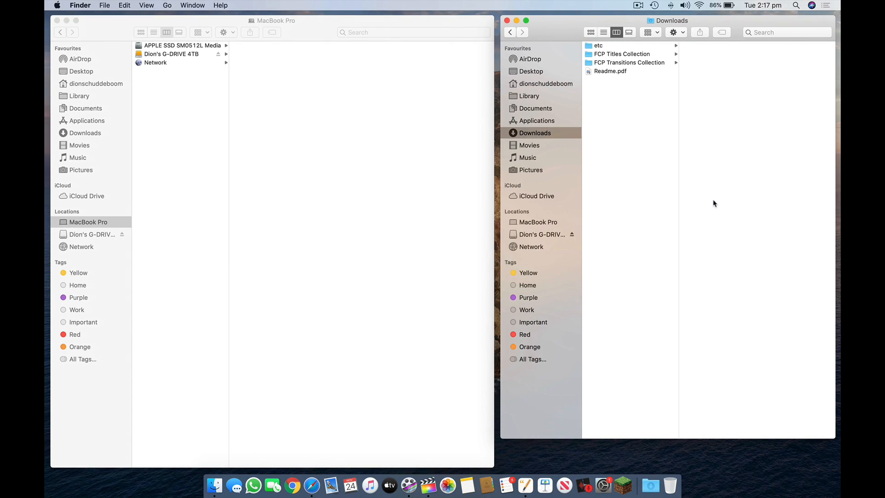
pyautogui.click(627, 64)
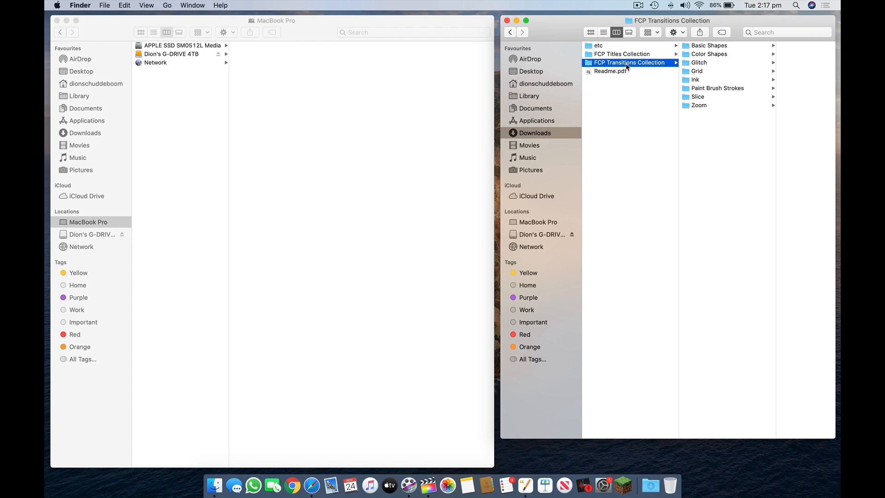
pyautogui.click(658, 54)
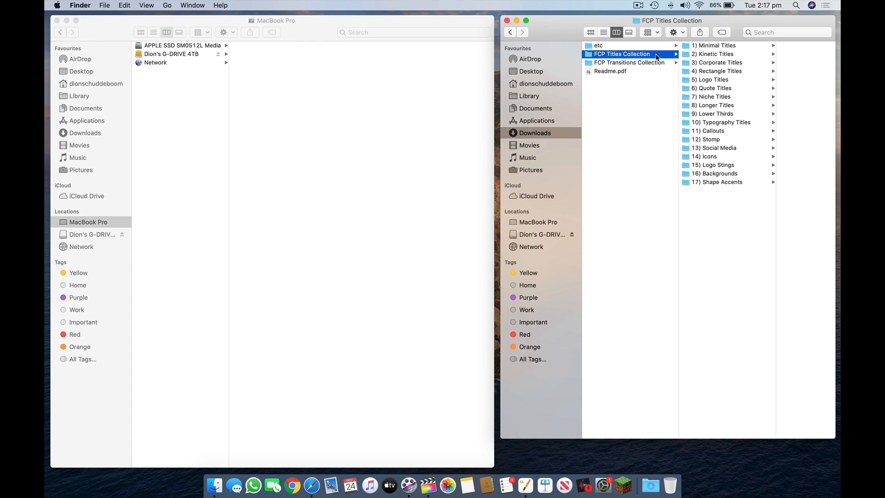
pyautogui.click(641, 72)
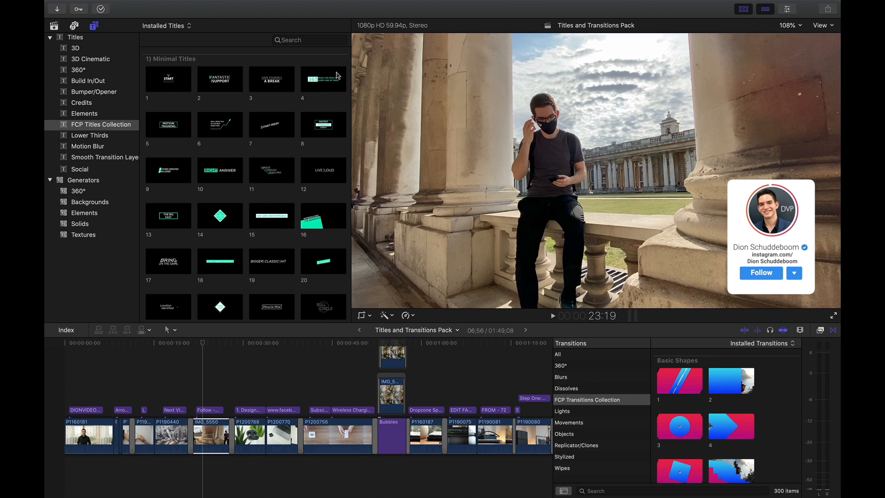
# - Browse the installed FCP Titles Collection and FCP Transitions Collection in Final Cut Pro
pyautogui.scroll(-3, 338, 76)
pyautogui.moveTo(348, 55); pyautogui.dragTo(349, 79)
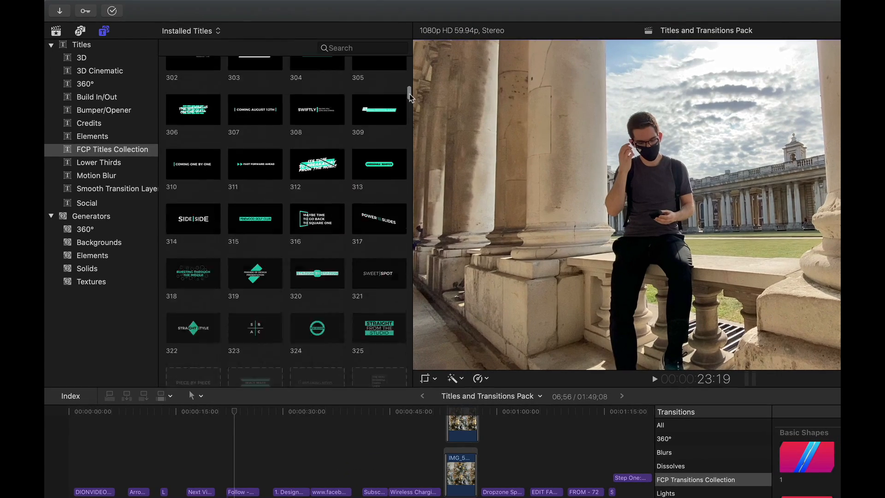
pyautogui.moveTo(410, 95); pyautogui.dragTo(405, 45)
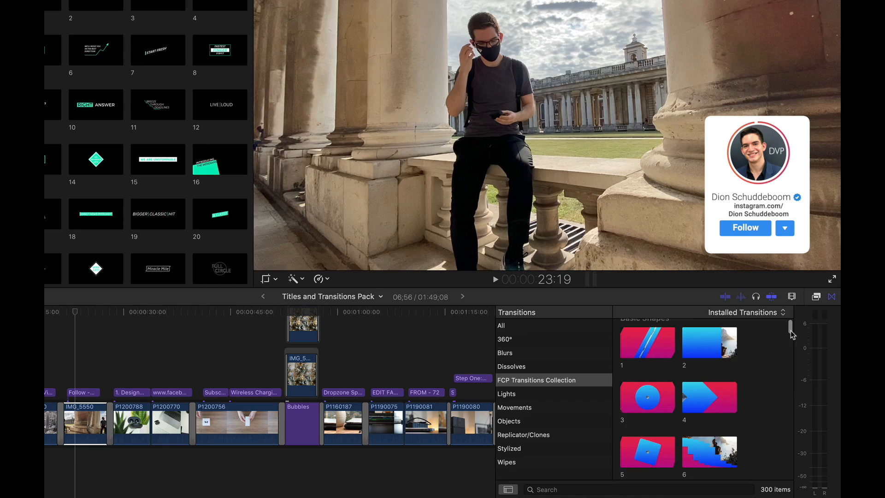
pyautogui.moveTo(790, 329); pyautogui.dragTo(788, 368)
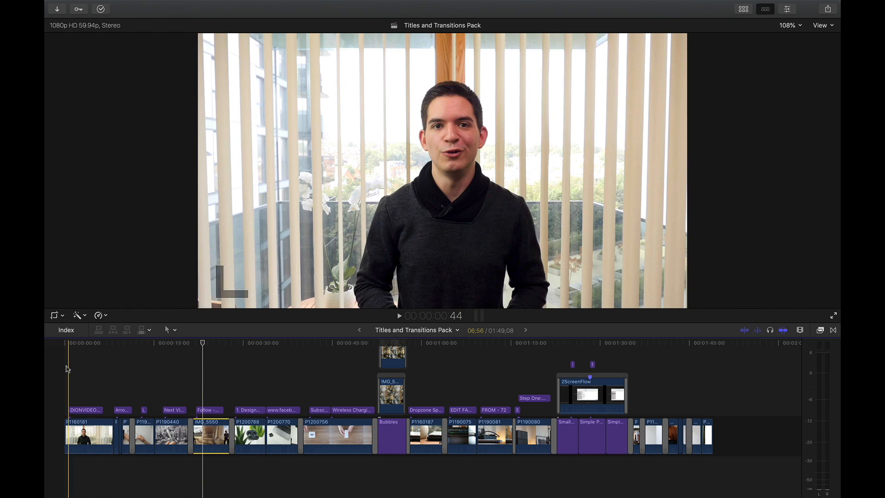
# - Play the project from its beginning to preview the opening lower-third title
pyautogui.click(54, 370)
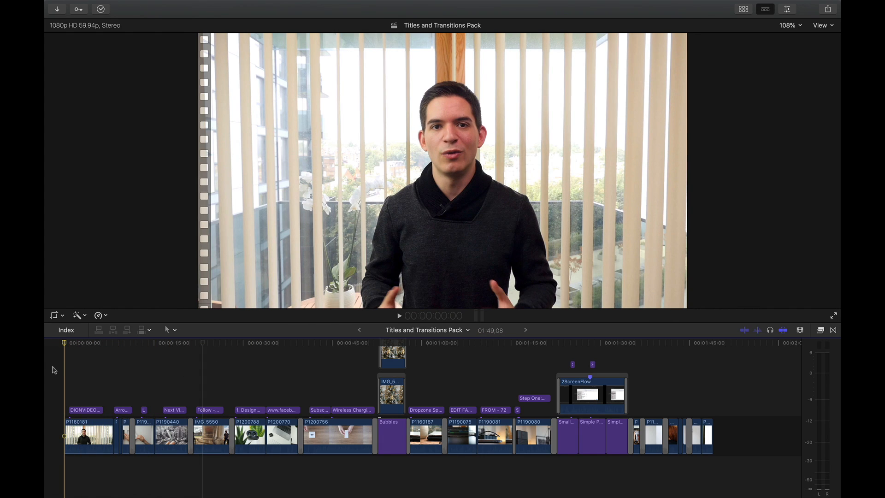
pyautogui.press('space')
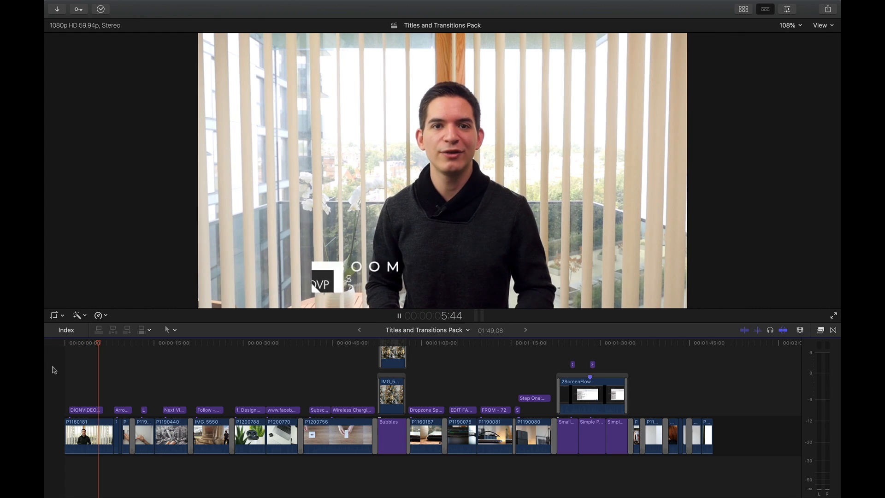
pyautogui.press('space')
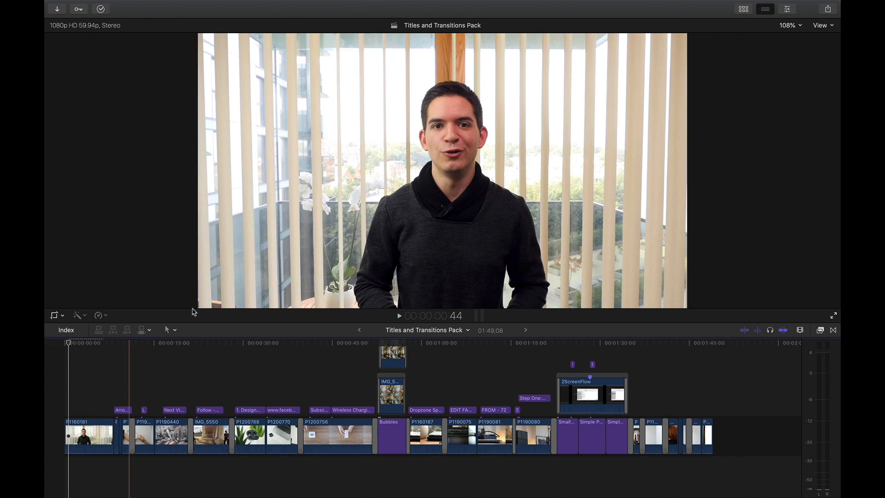
# - Find title 395 in the FCP Titles Collection and place it above the first clip, P1160181, at the playhead
pyautogui.click(743, 10)
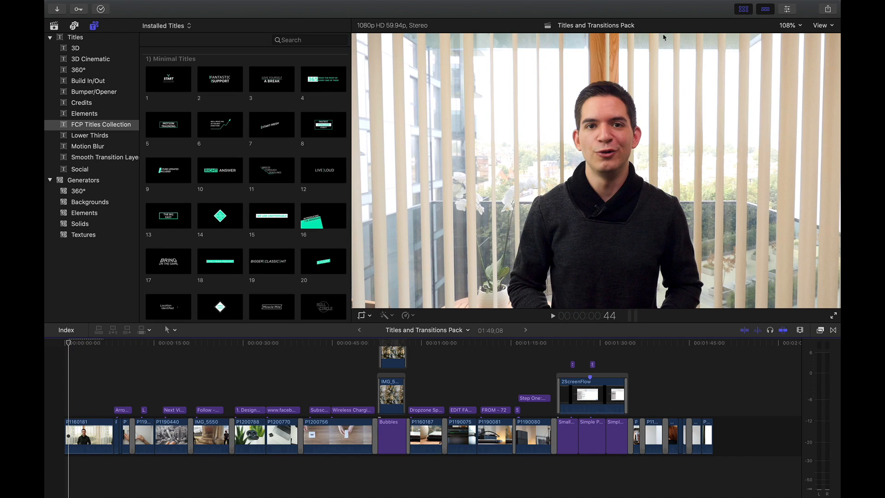
pyautogui.click(315, 42)
pyautogui.write('39')
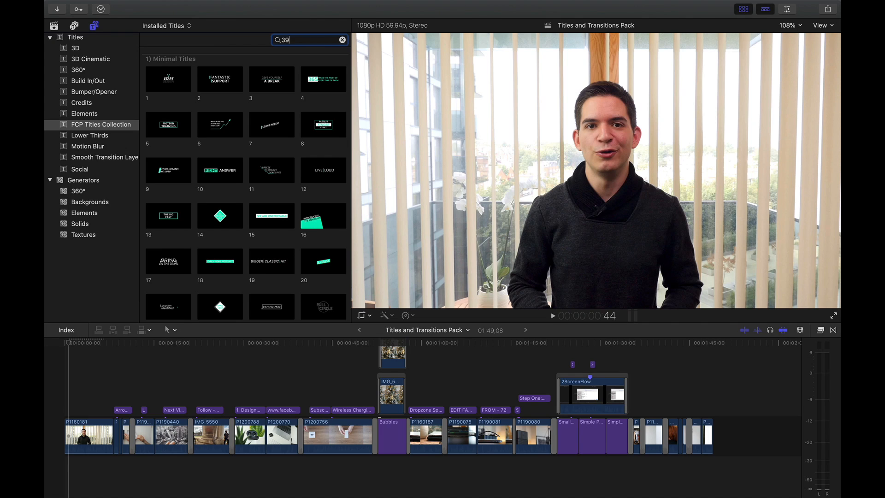
pyautogui.write('5')
pyautogui.moveTo(168, 79); pyautogui.dragTo(77, 410)
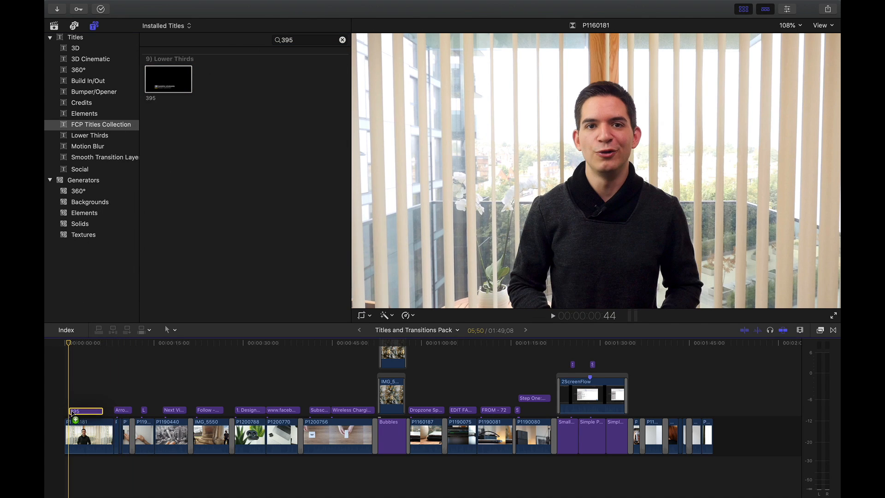
# - Hide the browser and play the new lower third, pausing once its logo box and text lines are fully displayed
pyautogui.press('space')
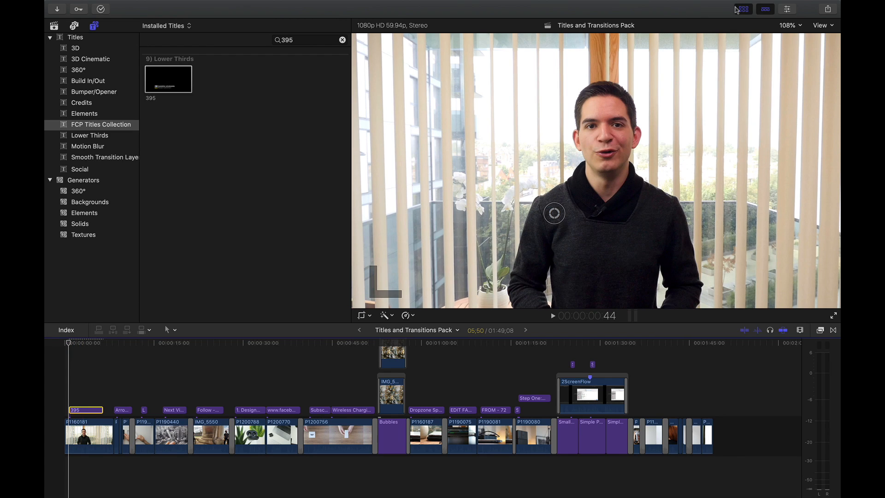
pyautogui.click(737, 10)
pyautogui.press('space')
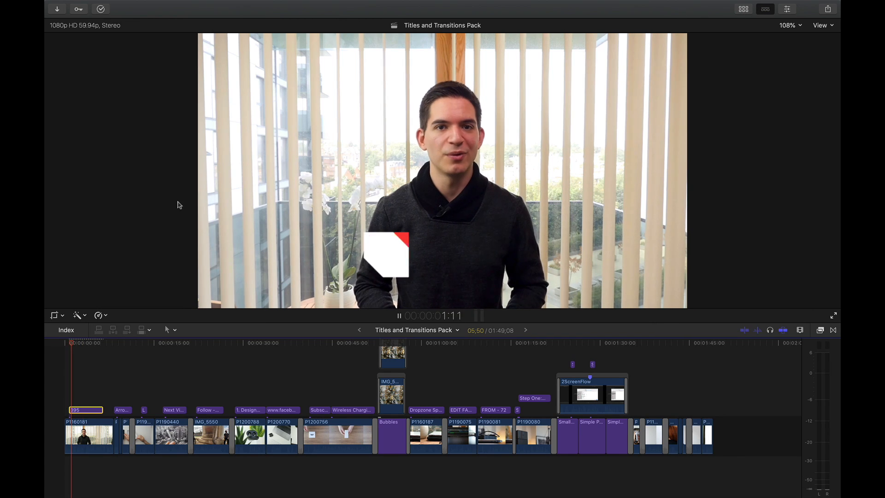
pyautogui.press('space')
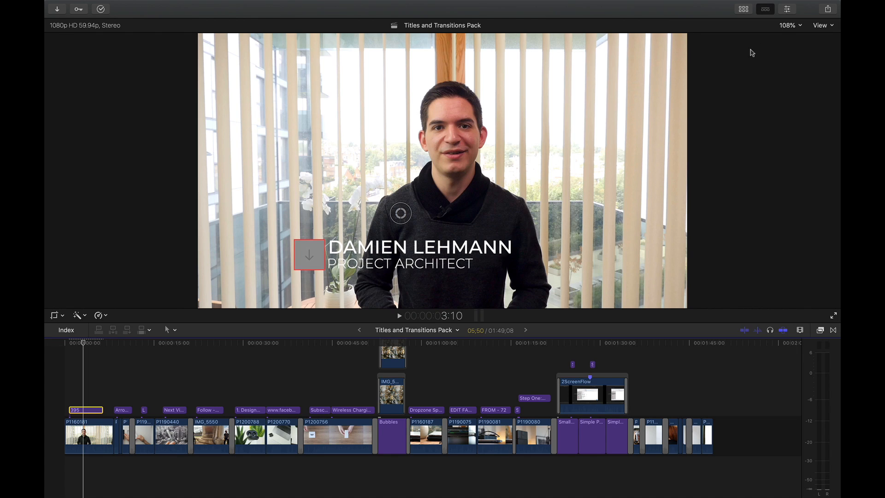
# - Show the title's parameters and replace its first text line with the presenter's full name in capitals
pyautogui.click(787, 9)
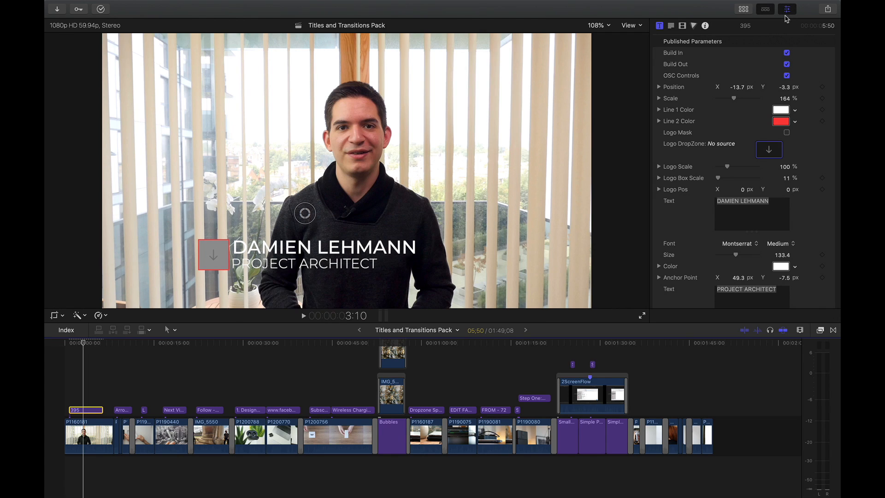
pyautogui.click(774, 214)
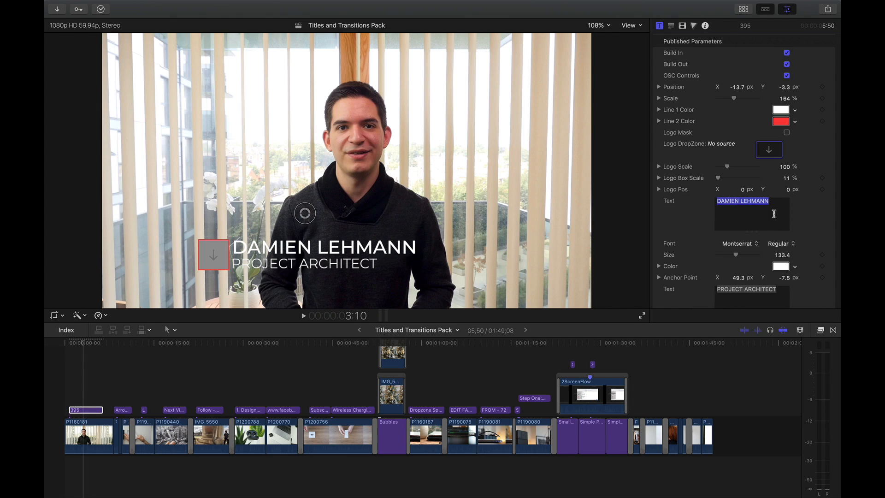
pyautogui.write('DION SC')
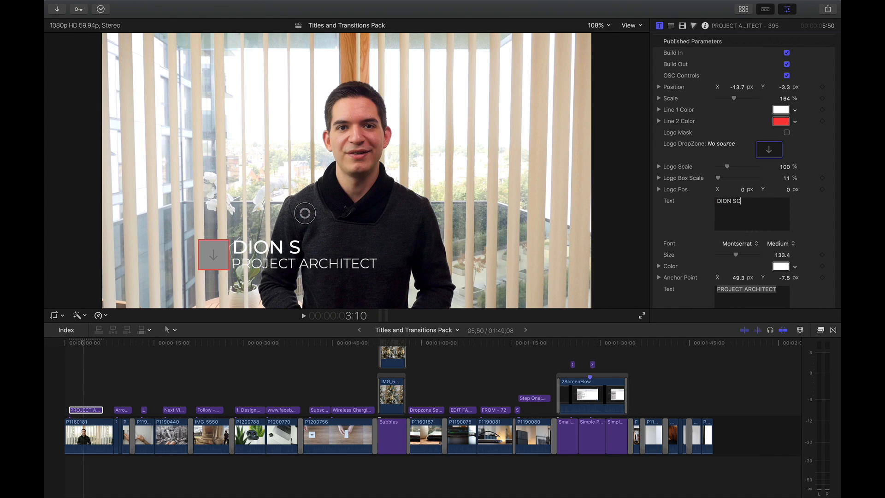
pyautogui.write('HUDDEBOOM')
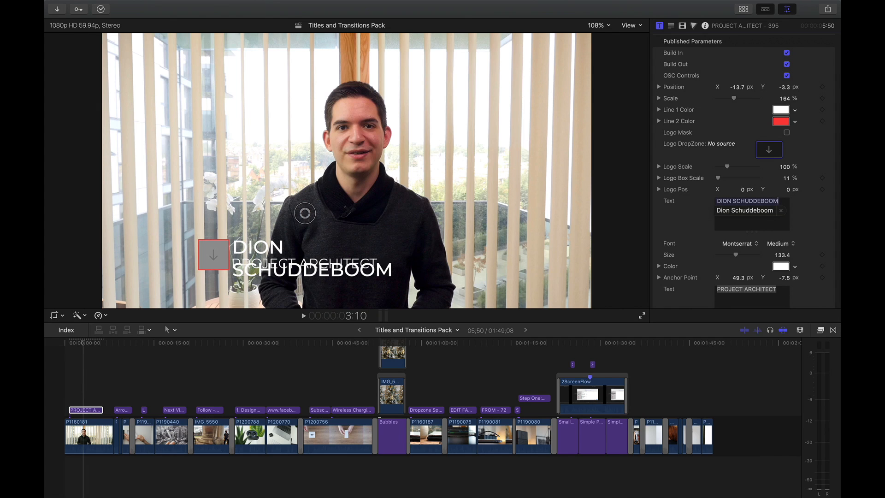
# - Set the first text line's font to Futura-Light and its size to 106.2
pyautogui.click(755, 243)
pyautogui.scroll(10, 753, 235)
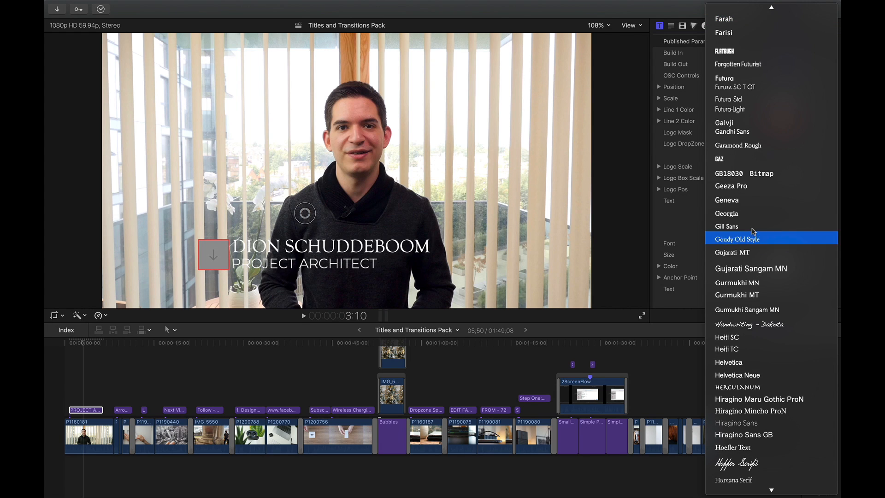
pyautogui.click(757, 109)
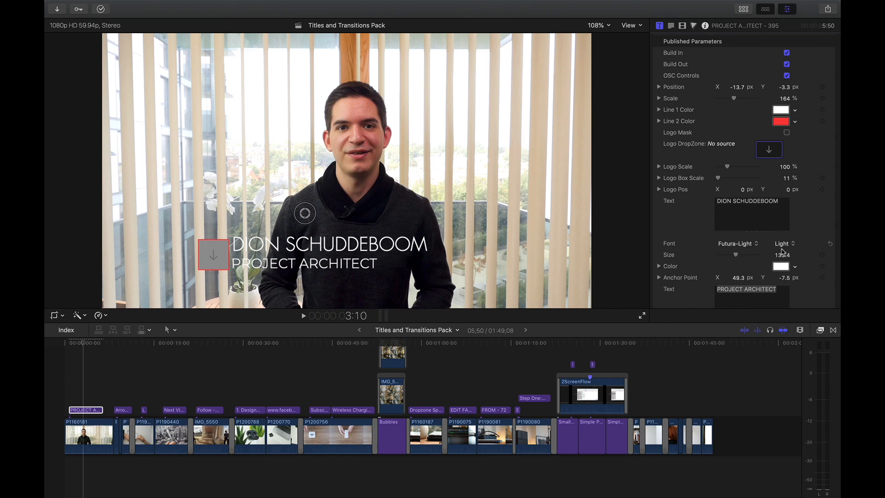
pyautogui.moveTo(782, 257)
pyautogui.mouseDown()
pyautogui.moveTo(763, 257)
pyautogui.moveTo(783, 274)
pyautogui.mouseUp()
# - Replace the title's second text line with DIONVIDEOPRODUCTIONS
pyautogui.scroll(-3, 804, 223)
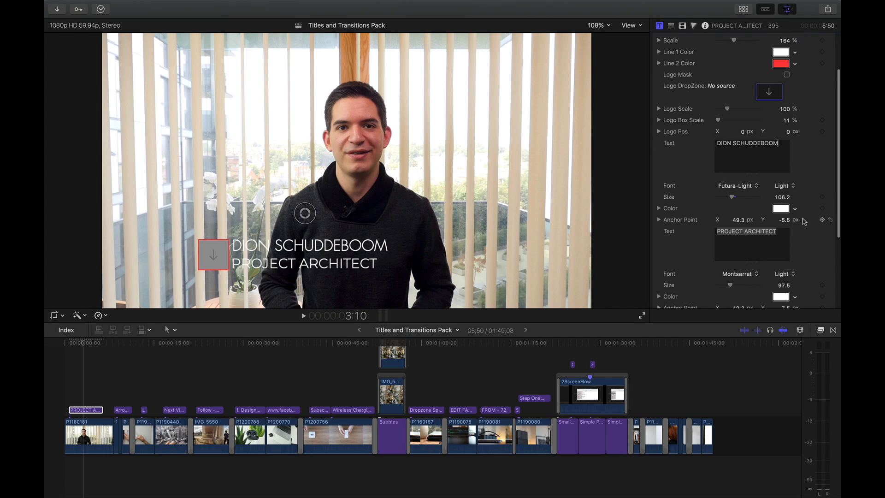
pyautogui.tripleClick(777, 246)
pyautogui.write('DIONVIDEOPRODUCTIONS')
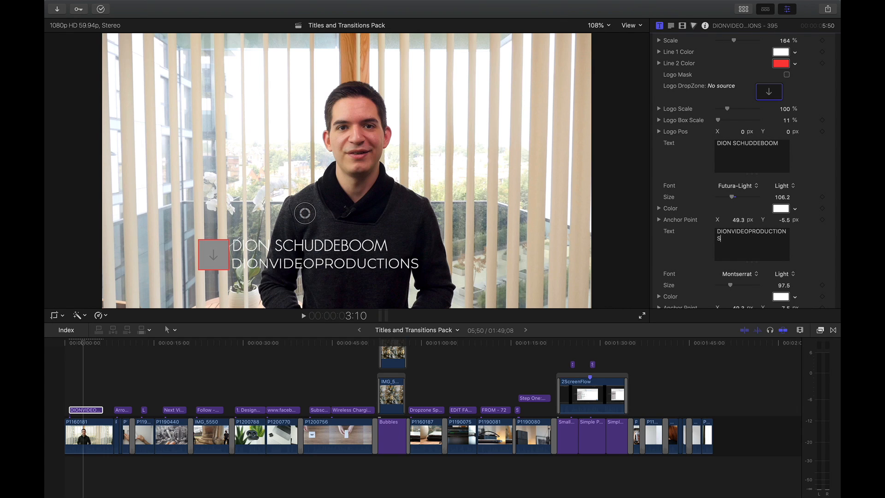
# - Set the second text line's font to Arial Bold and reduce its size so it is narrower than the first line
pyautogui.press('super+a')
pyautogui.click(756, 276)
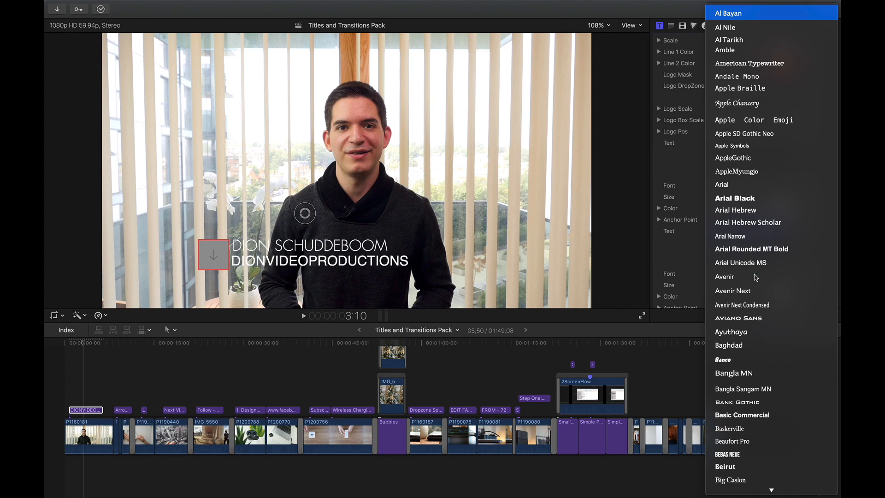
pyautogui.click(727, 185)
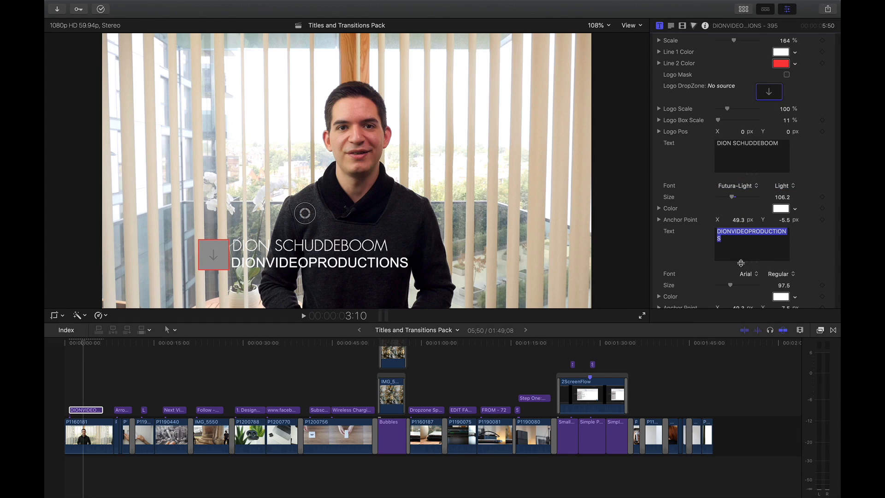
pyautogui.click(783, 273)
pyautogui.click(787, 293)
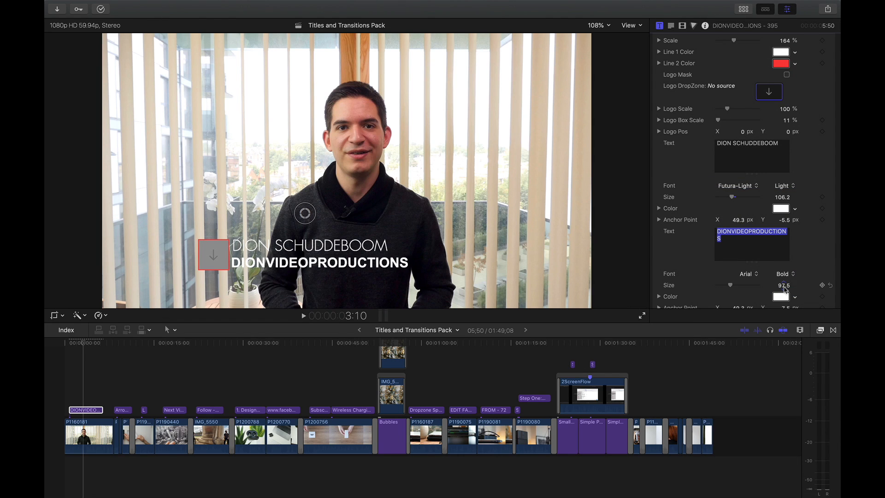
pyautogui.moveTo(783, 286); pyautogui.dragTo(782, 303)
# - Fill the title's Logo DropZone with the DVP IG Logo 3K image from the library's event and return to the title in the timeline
pyautogui.scroll(3, 813, 221)
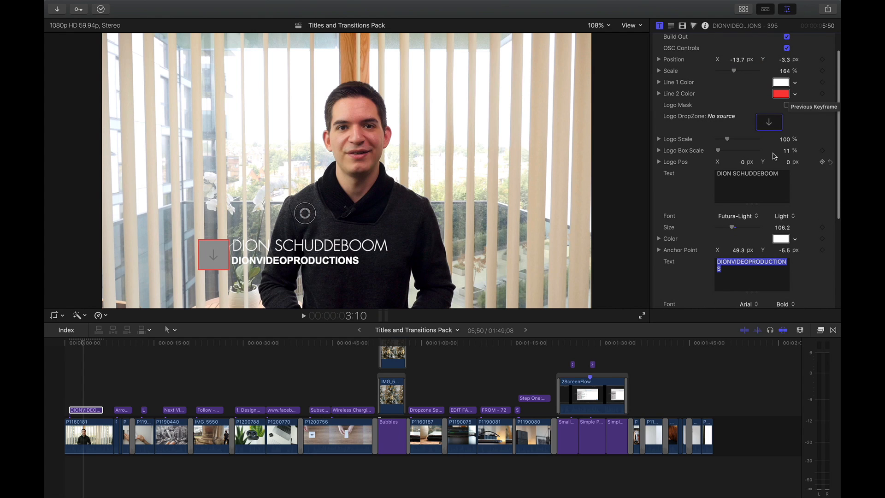
pyautogui.click(743, 9)
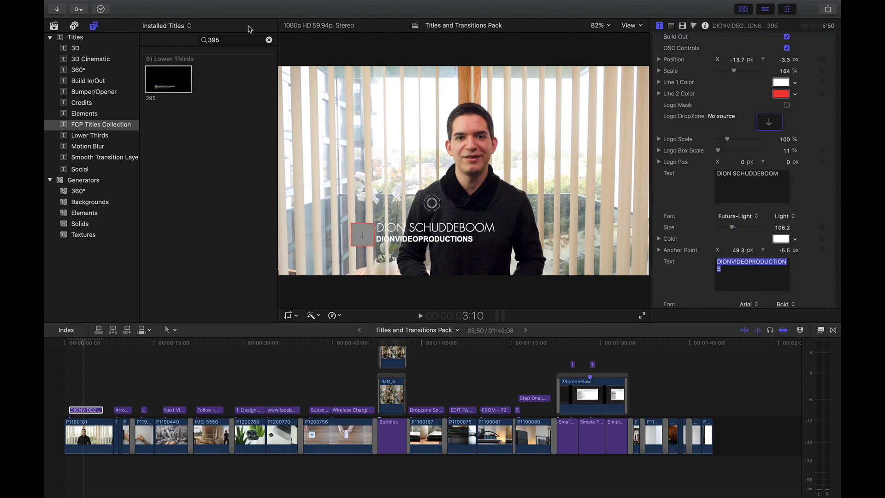
pyautogui.click(55, 27)
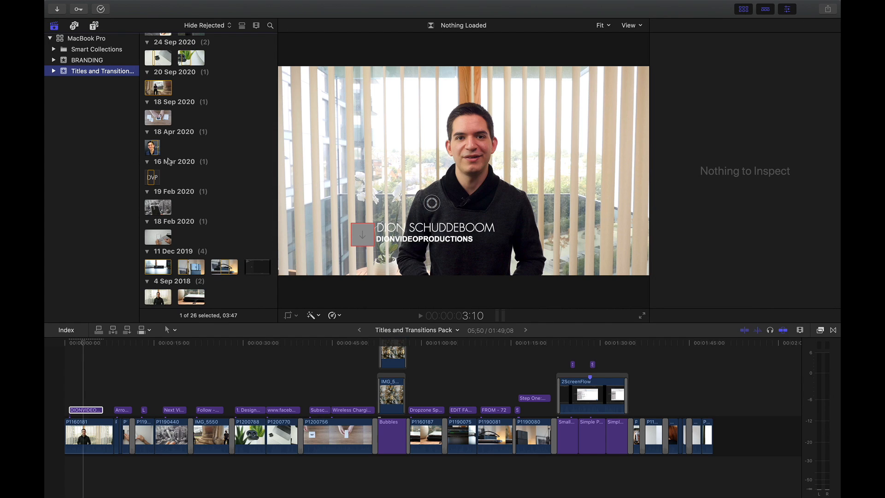
pyautogui.click(151, 176)
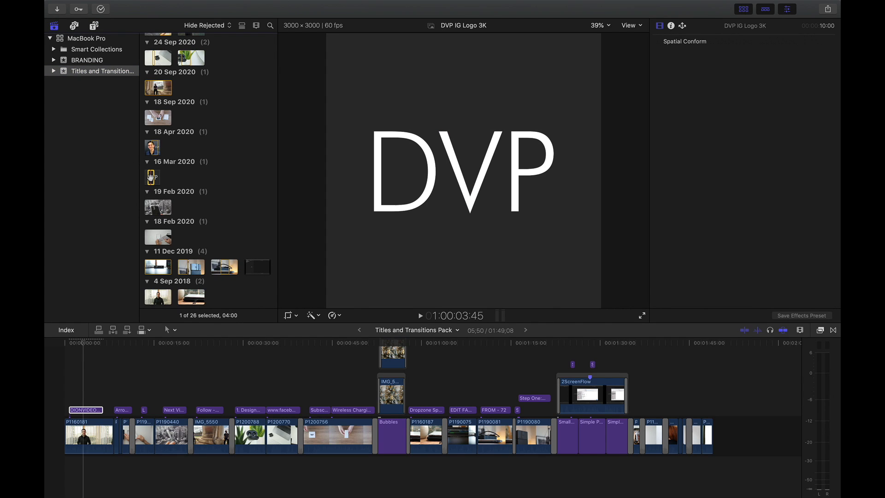
pyautogui.click(83, 410)
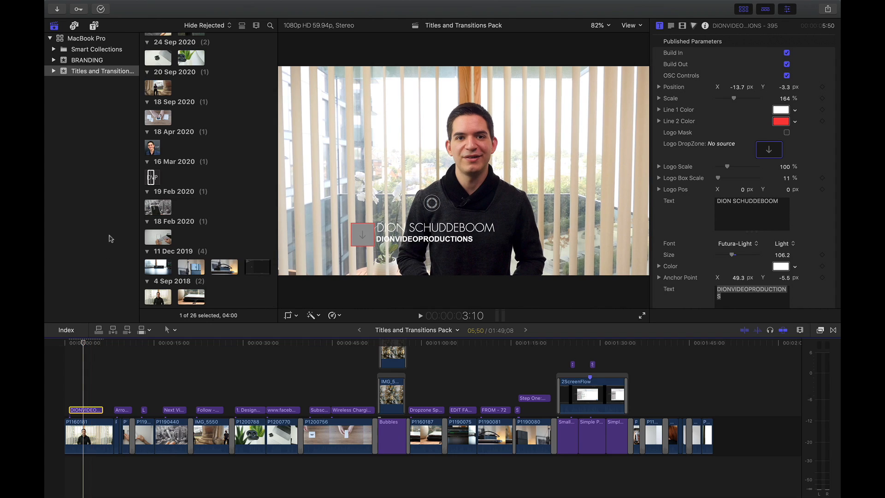
pyautogui.moveTo(146, 180); pyautogui.dragTo(153, 186)
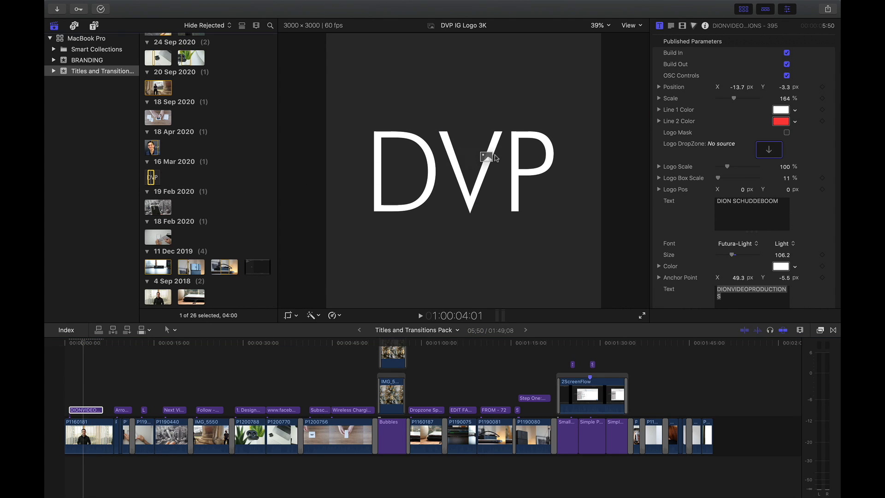
pyautogui.moveTo(765, 149); pyautogui.dragTo(762, 149)
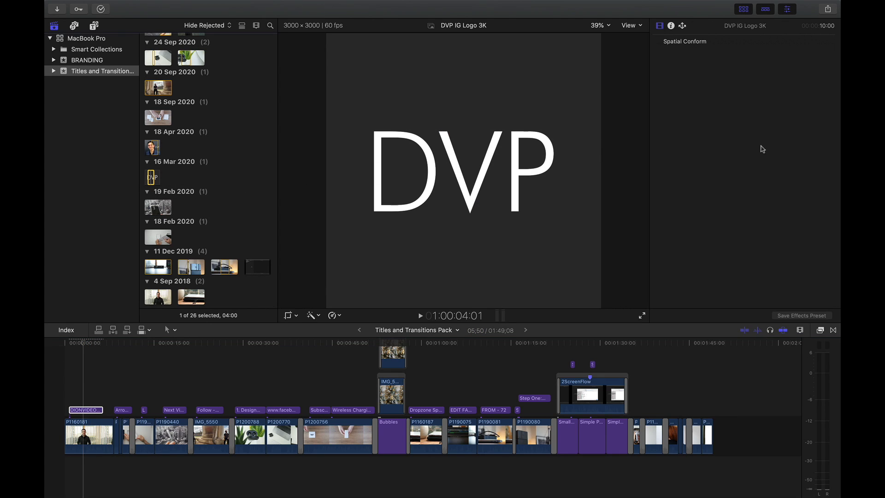
pyautogui.click(79, 345)
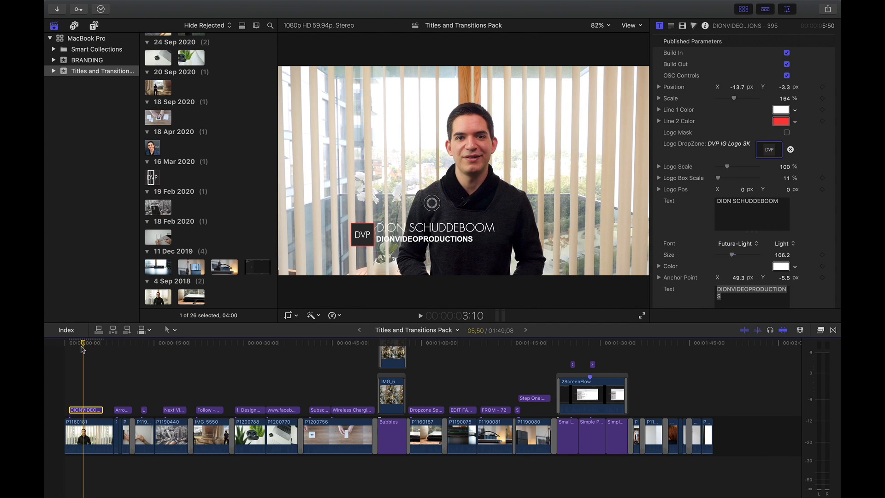
# - Change the lower-third title's Line 2 Color to white, with the media browser hidden for a larger preview
pyautogui.click(88, 344)
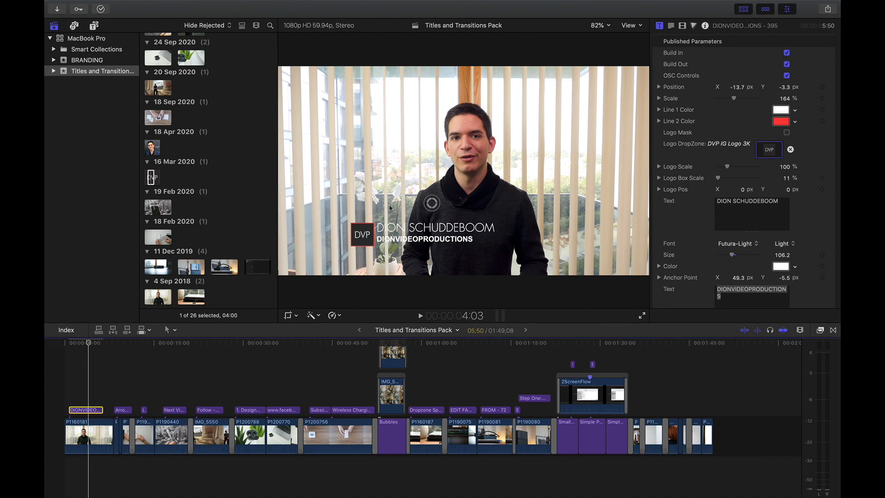
pyautogui.click(742, 9)
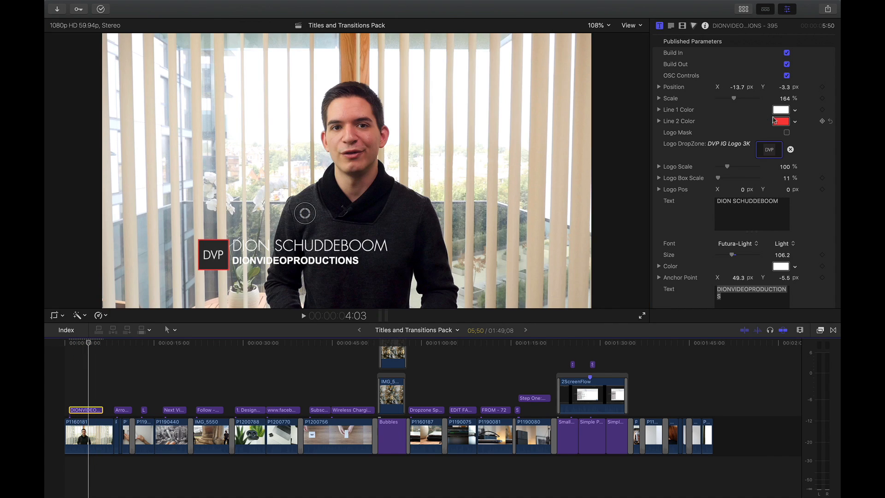
pyautogui.click(780, 121)
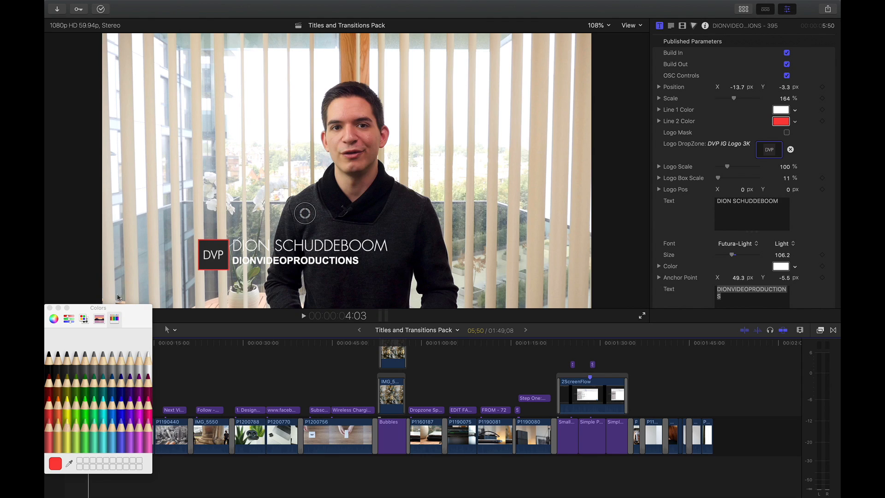
pyautogui.click(149, 357)
pyautogui.click(49, 307)
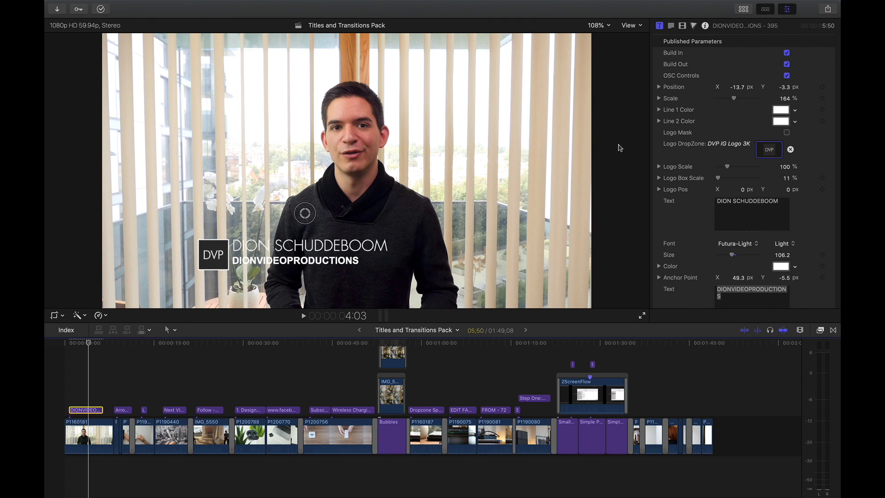
# - Move the lower-third title to position X -47.4 px, Y -18.3 px and play the opening clip back
pyautogui.moveTo(787, 88); pyautogui.dragTo(737, 90)
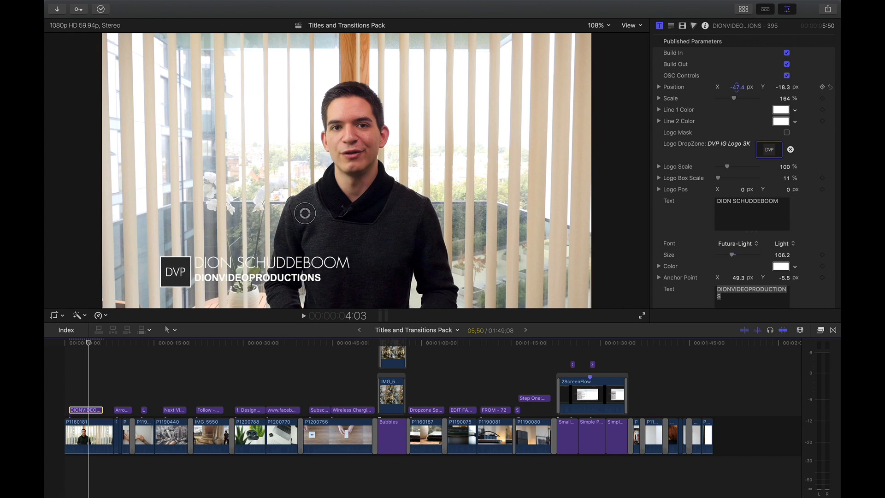
pyautogui.click(57, 372)
pyautogui.press('space')
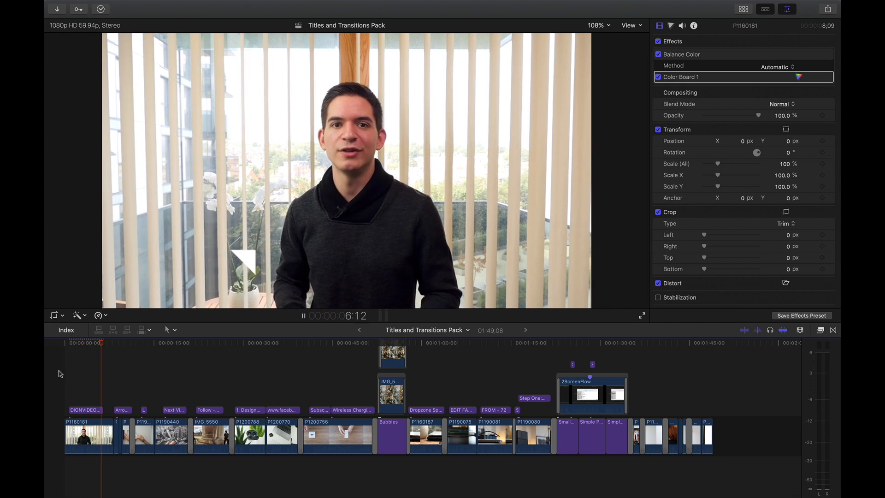
# - Play back the section from the start of the Arrows 1 title through the end of the Next Video title
pyautogui.click(114, 395)
pyautogui.scroll(5, 115, 394)
pyautogui.scroll(6, 116, 398)
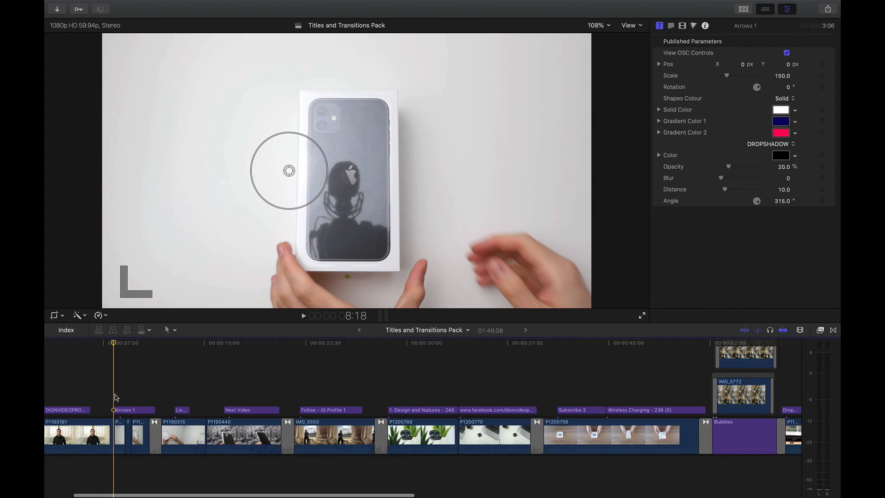
pyautogui.scroll(-3, 116, 397)
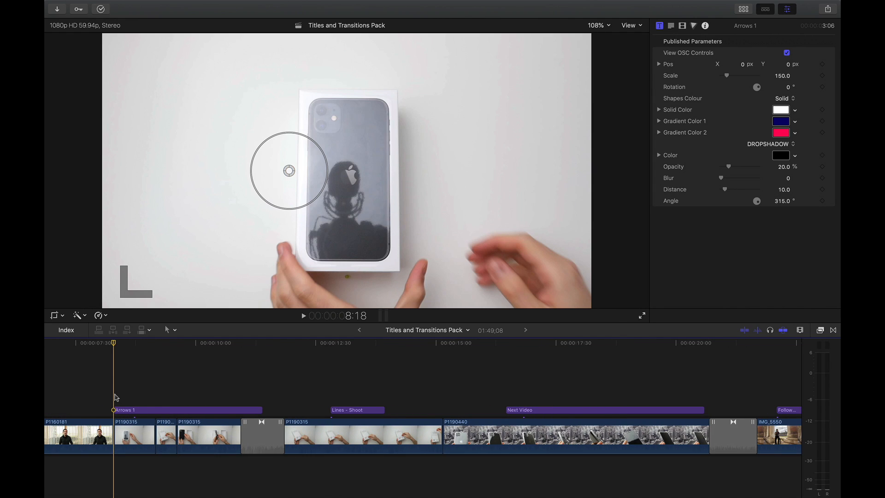
pyautogui.press('space')
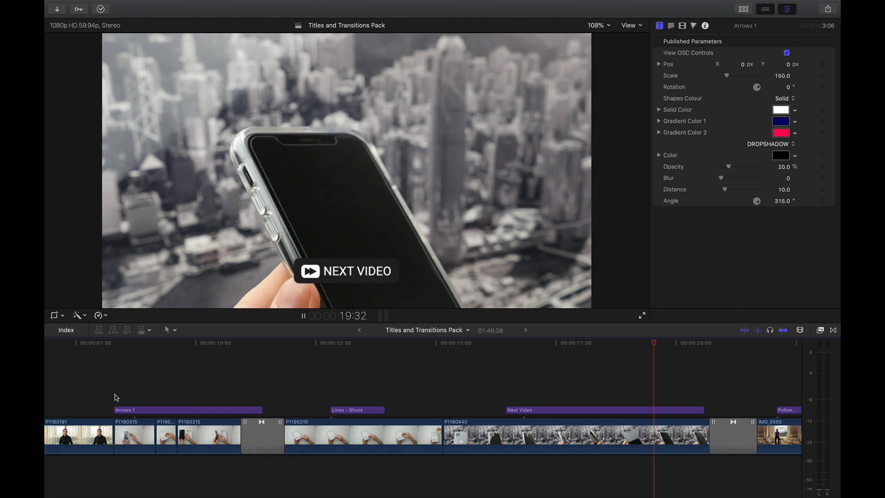
pyautogui.press('space')
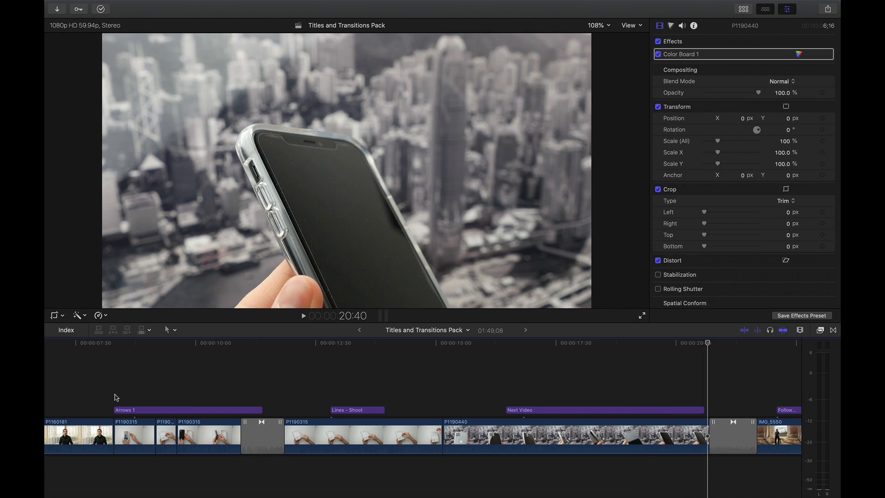
# - Delete the existing Arrows 1 title from the timeline, with the playhead placed at its start
pyautogui.click(115, 393)
pyautogui.click(123, 410)
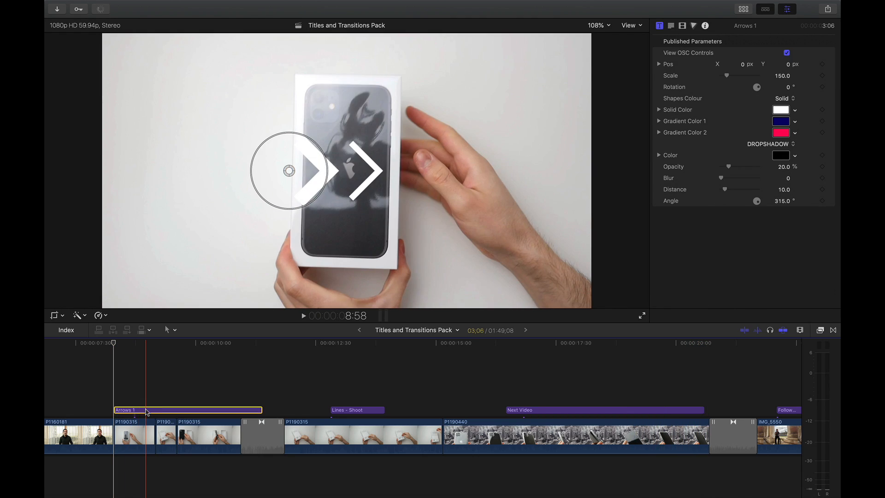
pyautogui.press('Delete')
# - Search the FCP Titles Collection for arrow and add the Arrows 1 title above the start of the first P1190315 clip
pyautogui.click(744, 9)
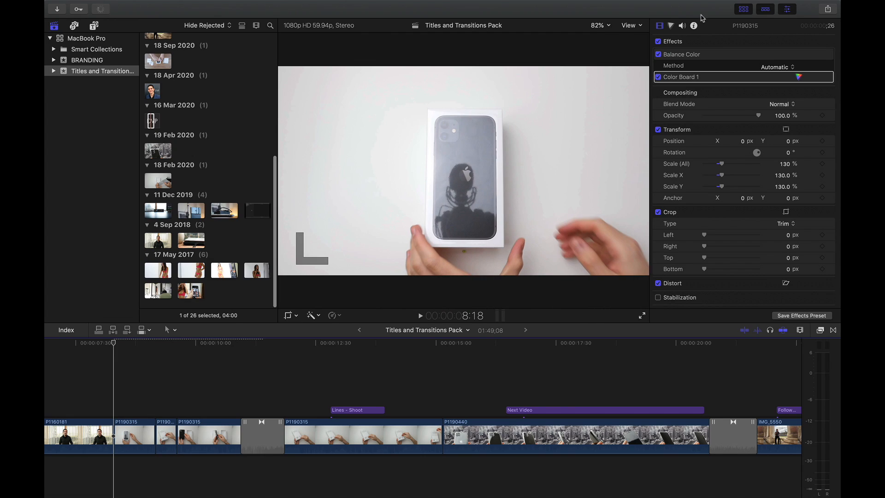
pyautogui.click(96, 28)
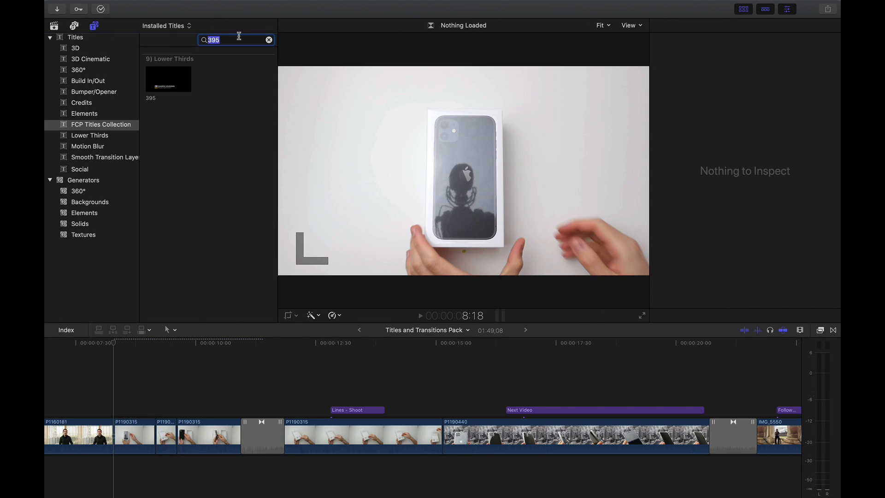
pyautogui.write('arrow')
pyautogui.moveTo(167, 152); pyautogui.dragTo(115, 415)
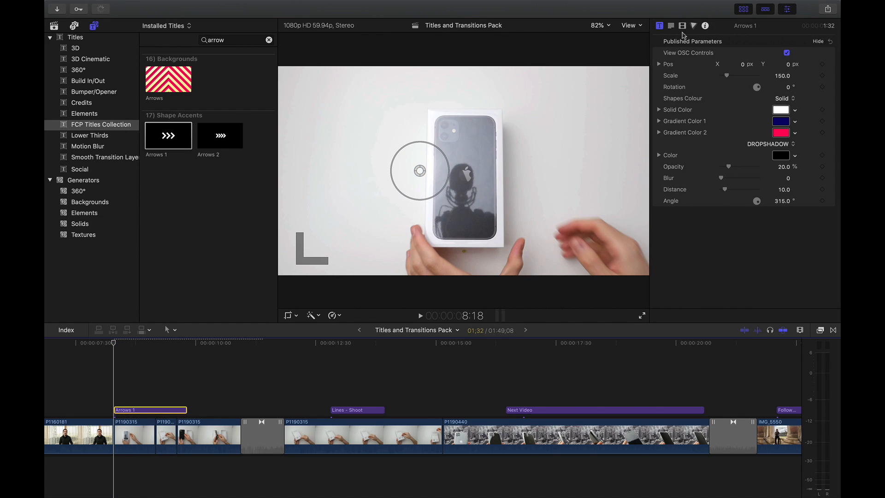
# - Extend the Arrows 1 title to a duration of 2:39, ending at the following transition, and play it back
pyautogui.click(743, 9)
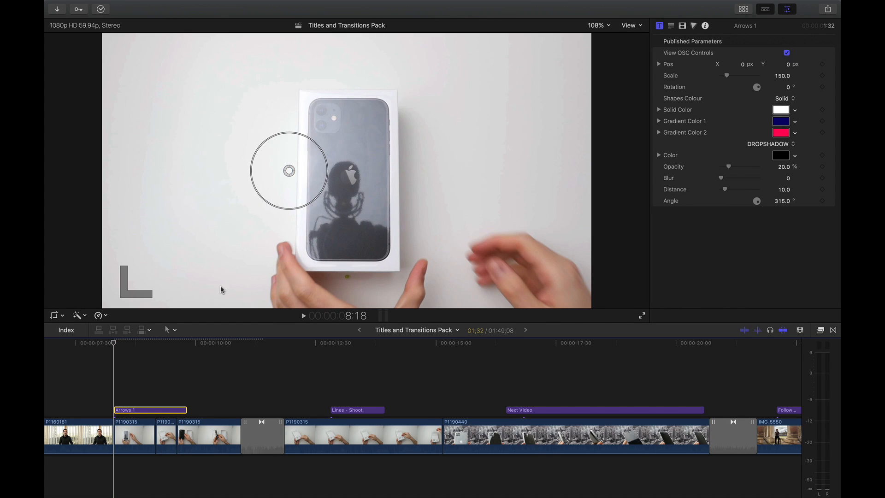
pyautogui.moveTo(186, 410); pyautogui.dragTo(238, 410)
pyautogui.press('space')
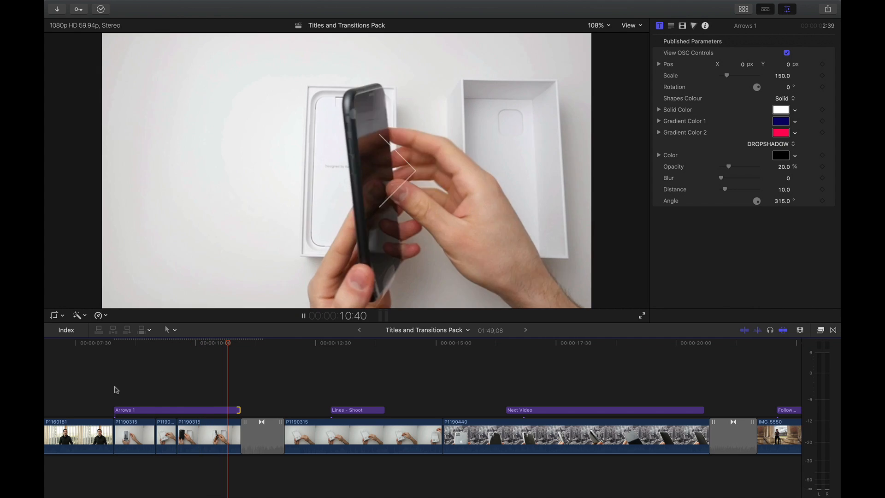
pyautogui.press('space')
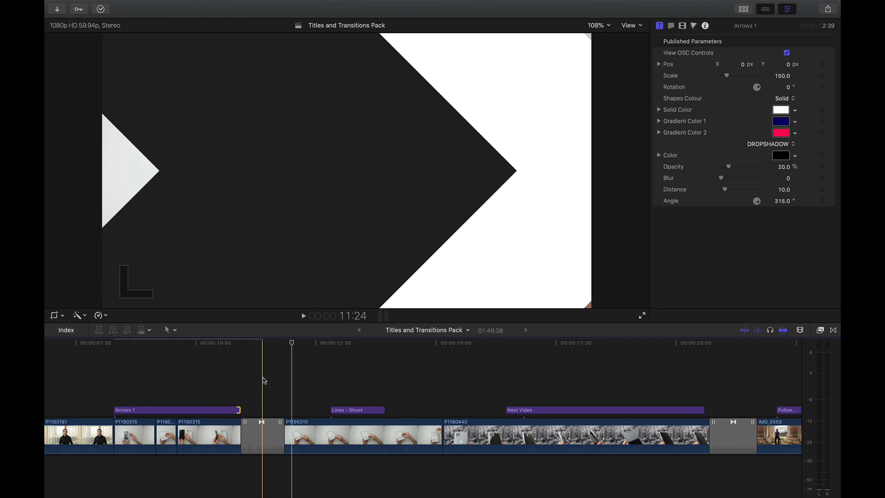
# - Delete the transition after the Arrows 1 title and apply transition 4 from the FCP Transitions Collection at the same cut
pyautogui.click(263, 420)
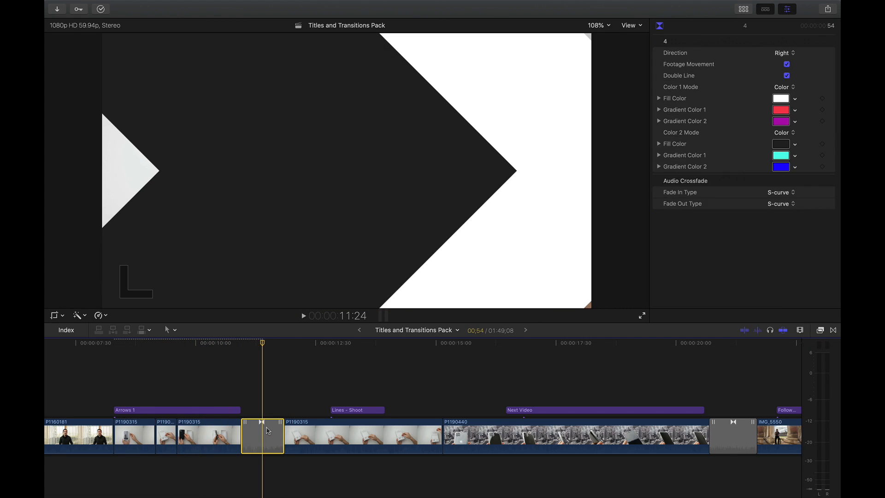
pyautogui.press('Delete')
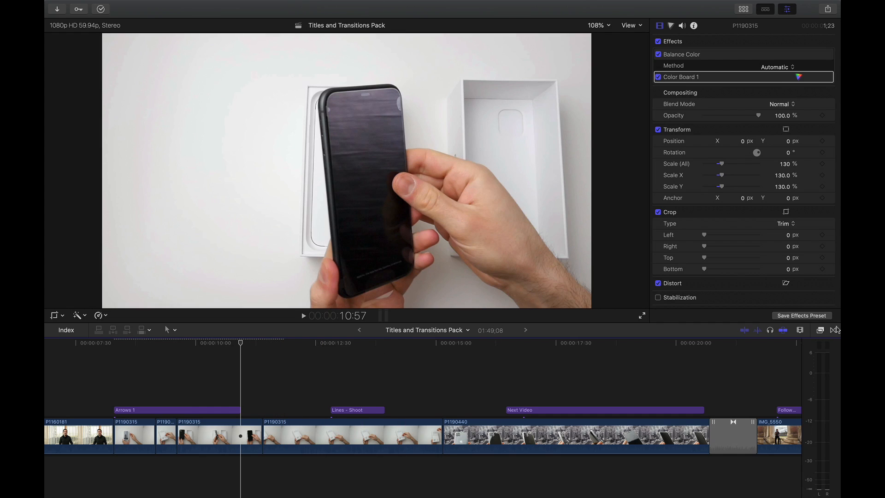
pyautogui.click(835, 330)
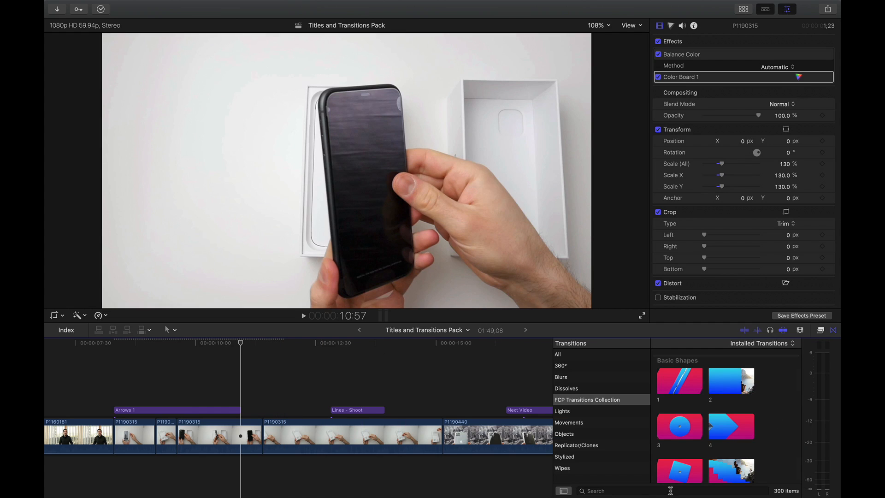
pyautogui.click(639, 491)
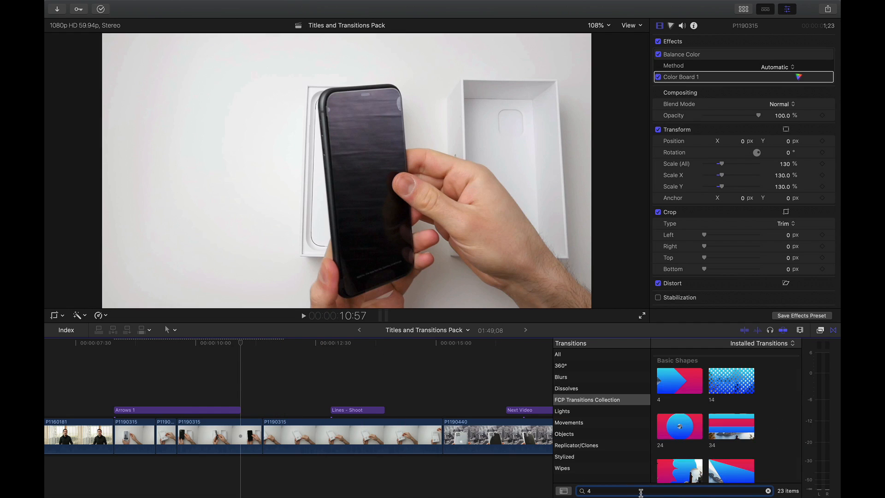
pyautogui.moveTo(680, 383); pyautogui.dragTo(255, 425)
# - Set both color modes of transition 4 to Color, with Snow as the first fill color and Lead as the second
pyautogui.click(260, 429)
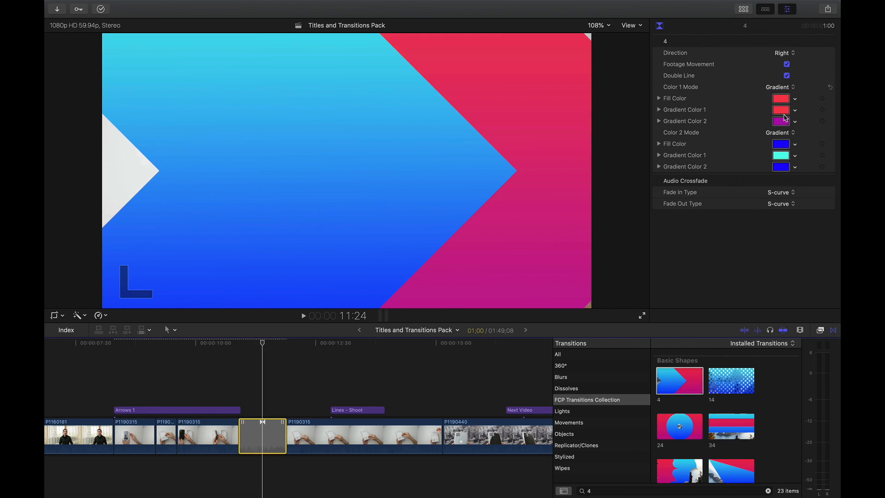
pyautogui.click(785, 133)
pyautogui.click(784, 99)
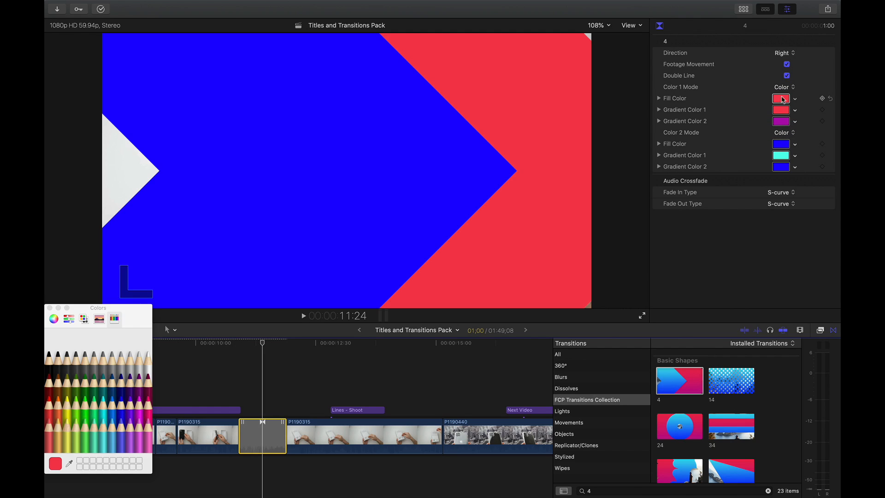
pyautogui.click(146, 359)
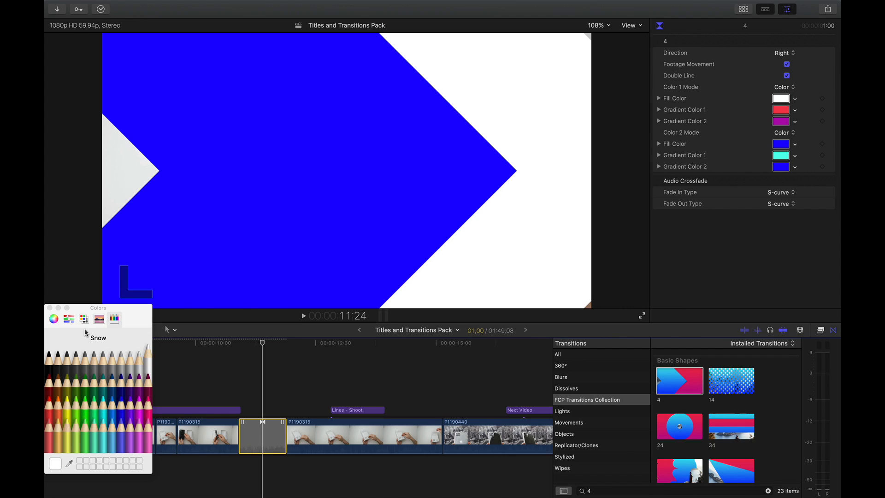
pyautogui.click(50, 308)
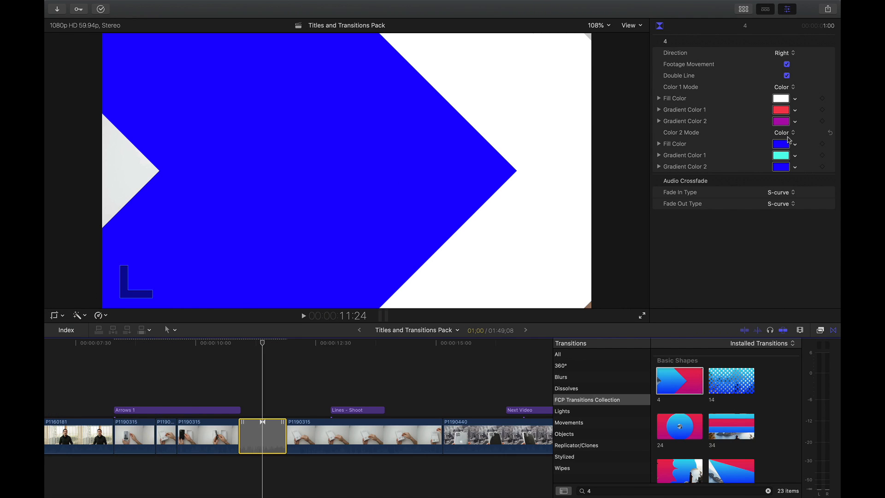
pyautogui.click(784, 145)
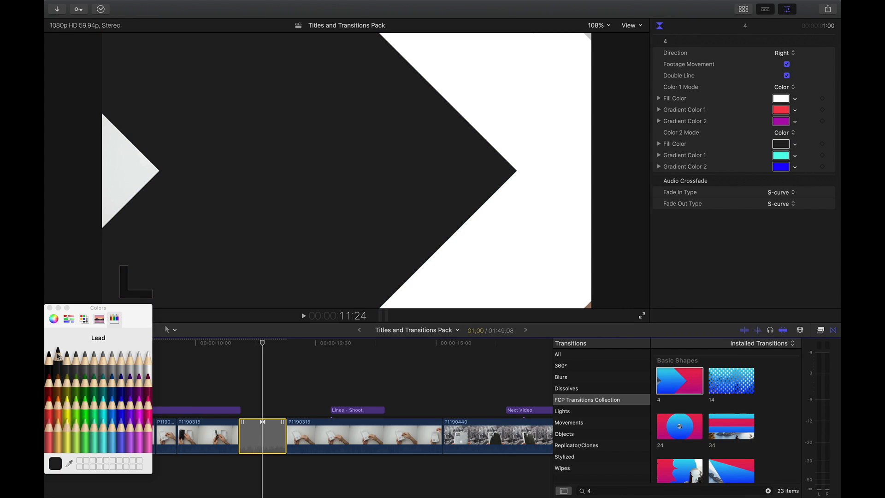
pyautogui.click(49, 308)
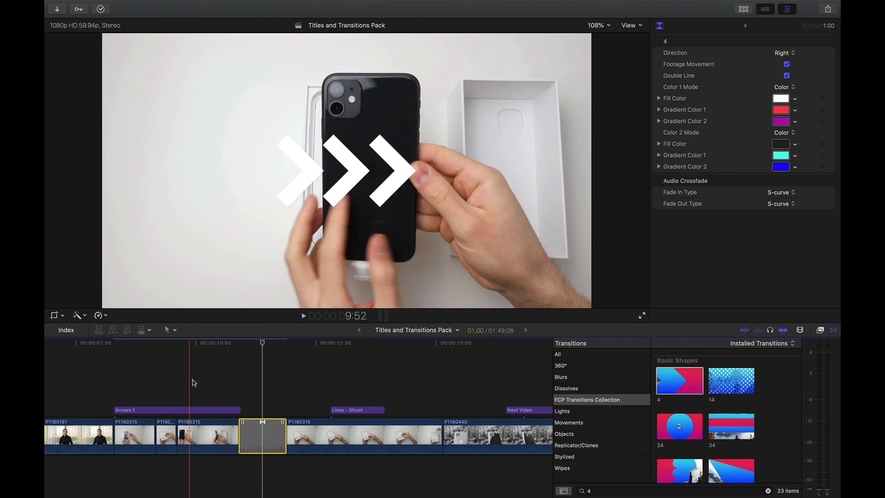
# - Play back the Arrows 1 title, the recolored transition and the Lines - Shoot title that follows
pyautogui.click(113, 385)
pyautogui.press('space')
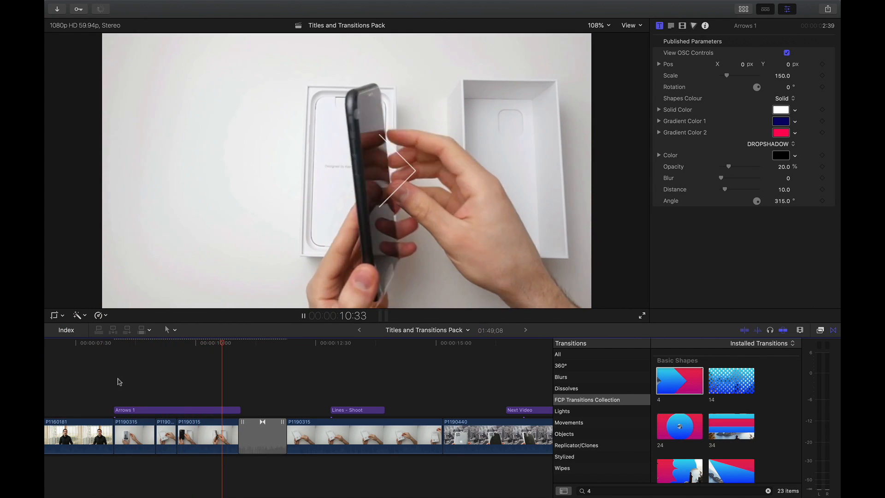
pyautogui.click(118, 381)
pyautogui.press('space')
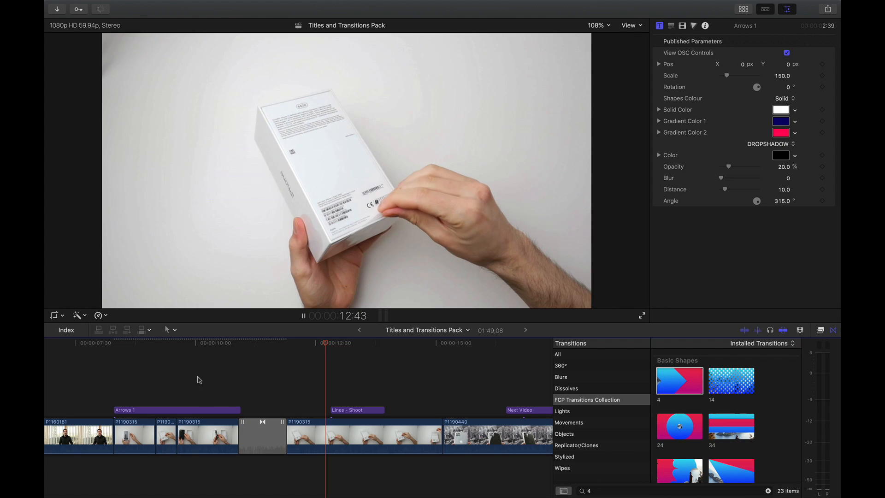
pyautogui.click(310, 382)
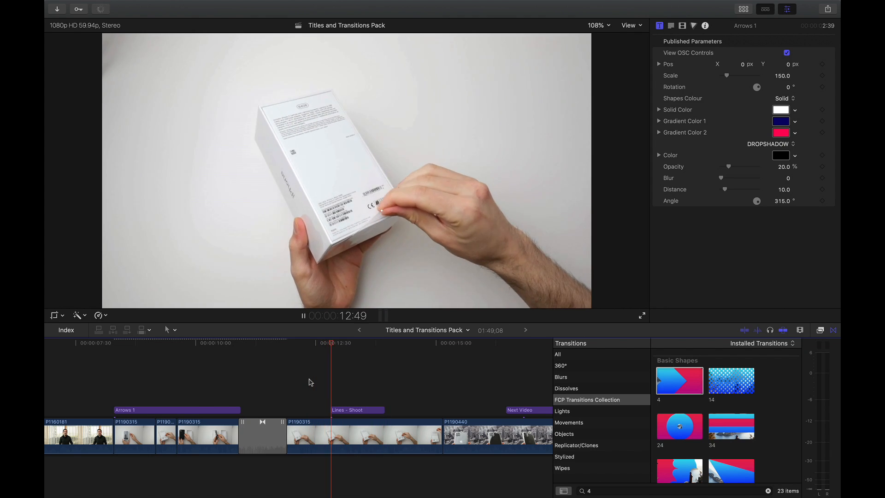
pyautogui.click(310, 382)
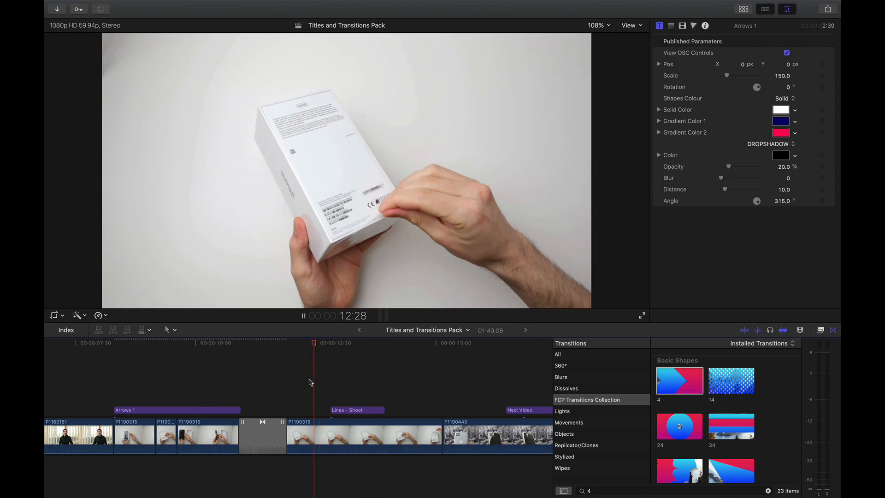
pyautogui.press('space')
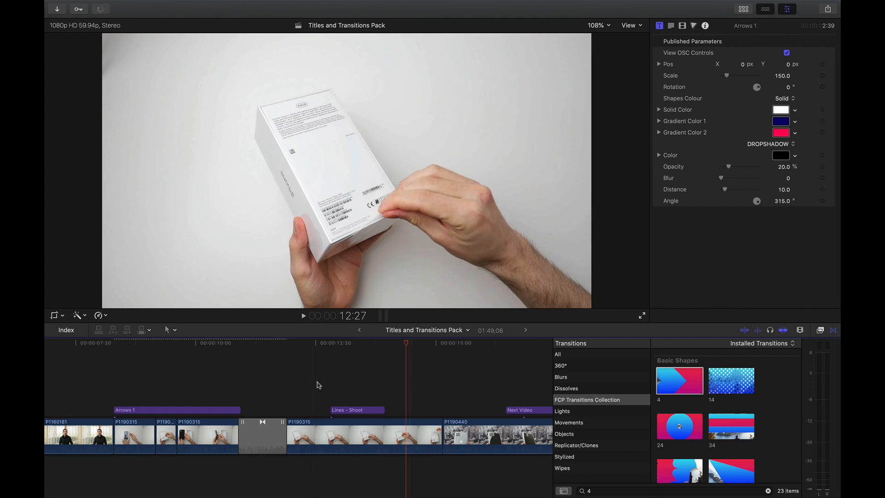
# - Delete the Lines - Shoot title from the timeline and hide the transitions browser
pyautogui.click(331, 410)
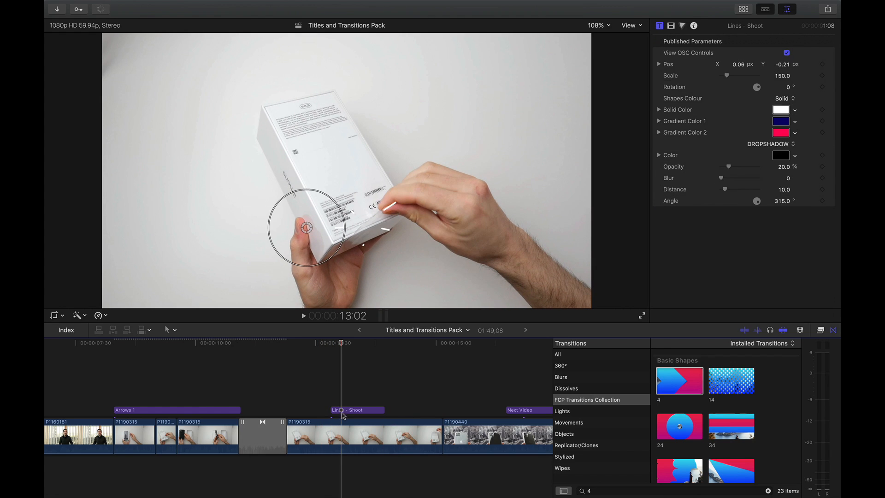
pyautogui.press('Delete')
pyautogui.click(832, 330)
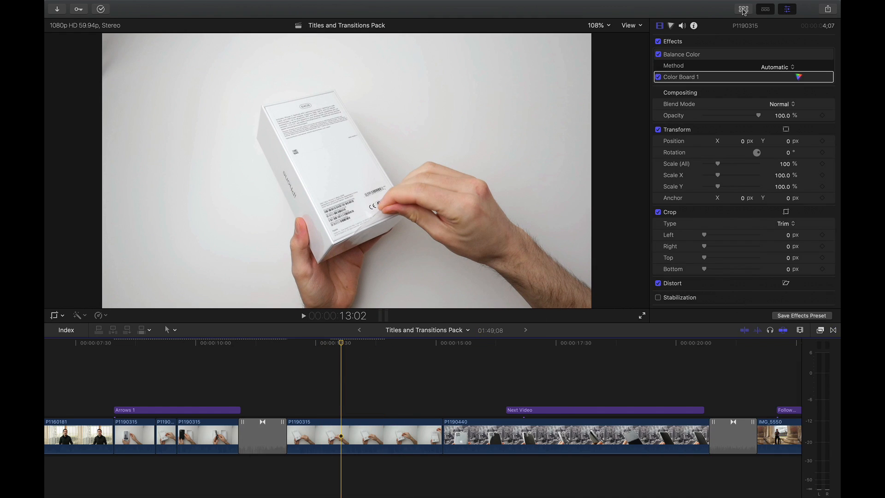
# - Search the FCP Titles Collection for "lines" and connect the Lines - Shoot title above the box clip at 13:02
pyautogui.click(743, 9)
pyautogui.click(269, 40)
pyautogui.write('lines')
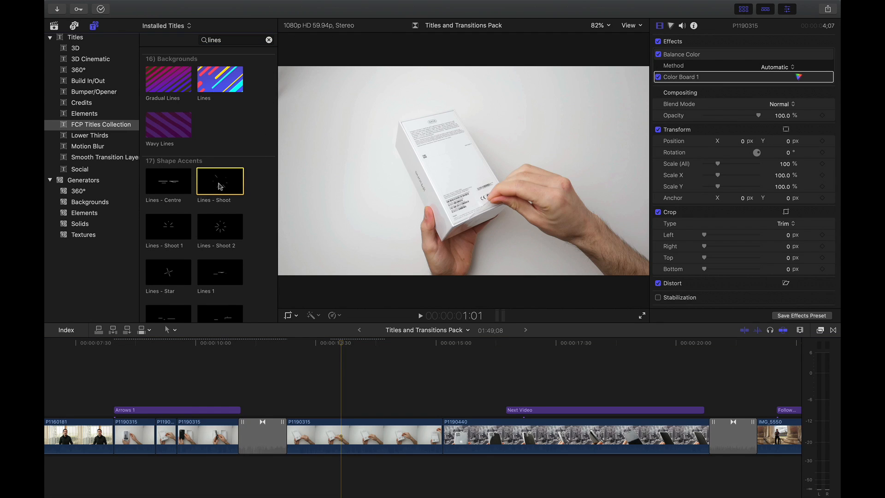
pyautogui.write('q')
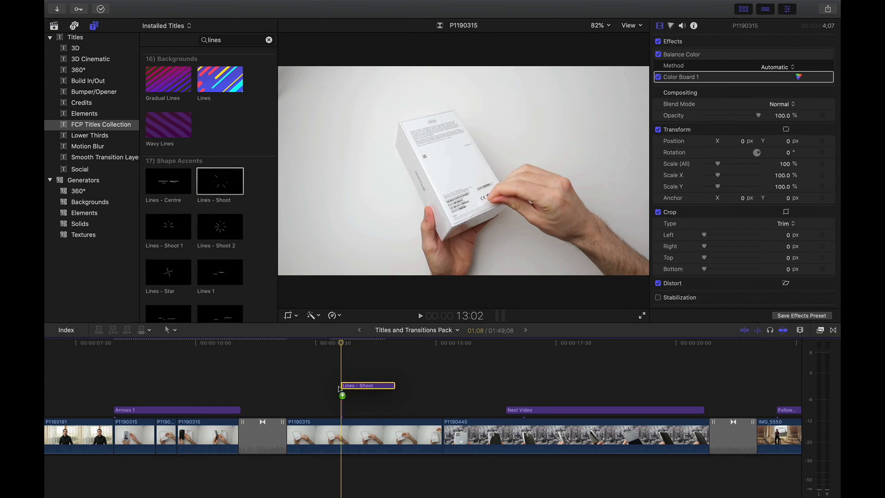
pyautogui.click(765, 8)
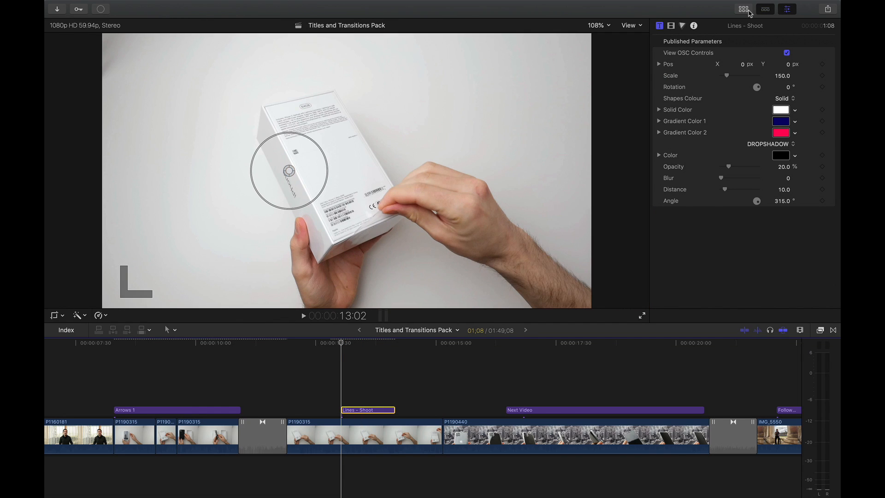
# - Move the Lines - Shoot accent down and to the right on the phone box, and play the timeline through the Next Video title
pyautogui.moveTo(346, 344); pyautogui.dragTo(356, 343)
pyautogui.moveTo(289, 171); pyautogui.dragTo(320, 223)
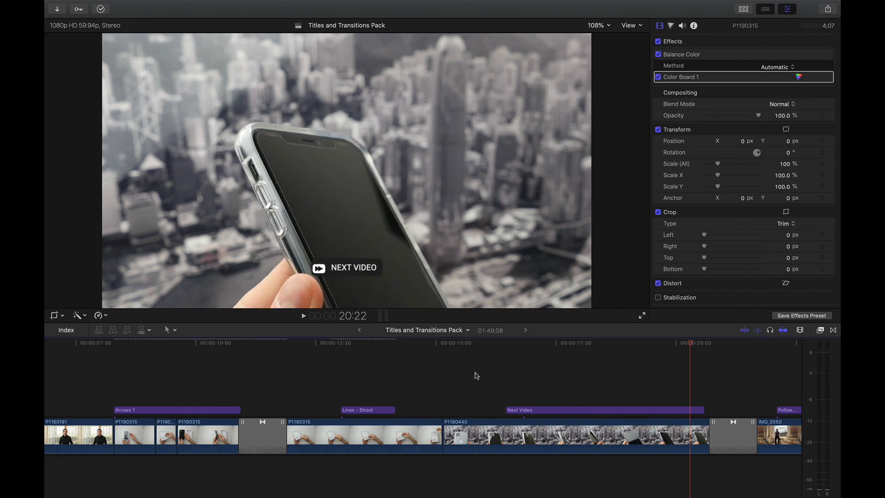
pyautogui.press('space')
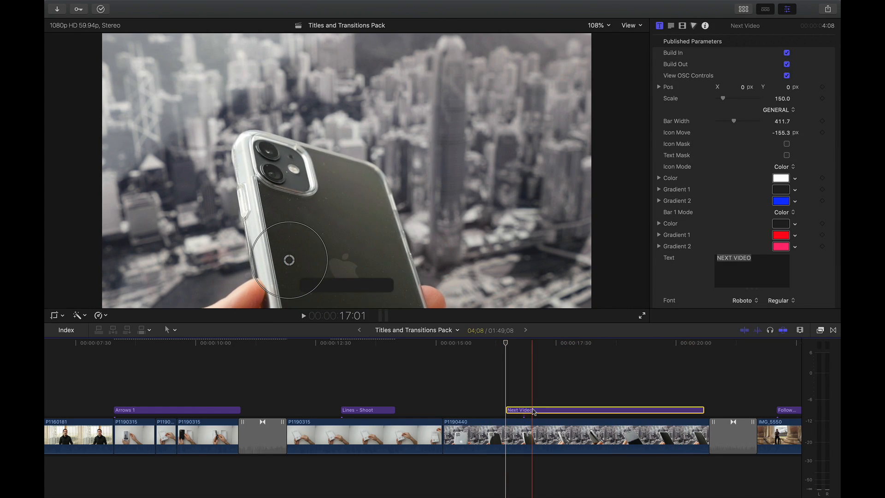
# - Replace the Next Video title with a fresh copy from the FCP Titles Collection, extended to 4:14 up to the end of clip P1190440
pyautogui.click(504, 386)
pyautogui.click(743, 12)
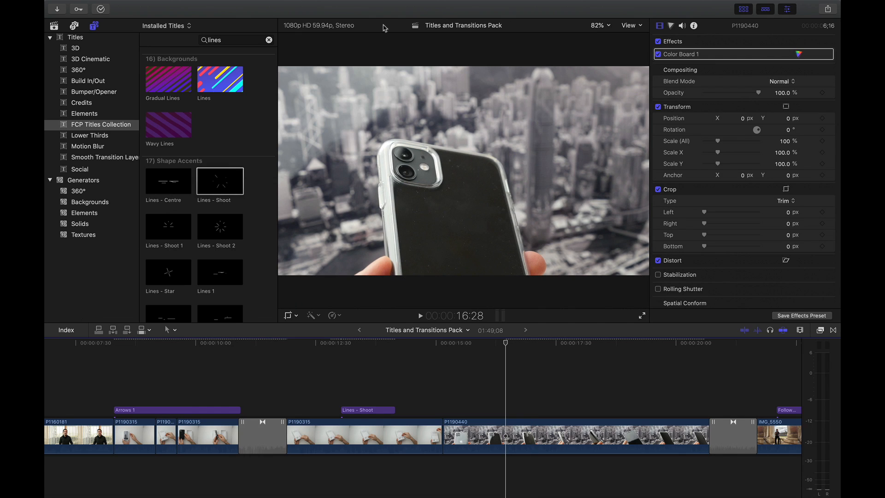
pyautogui.click(269, 39)
pyautogui.write('next')
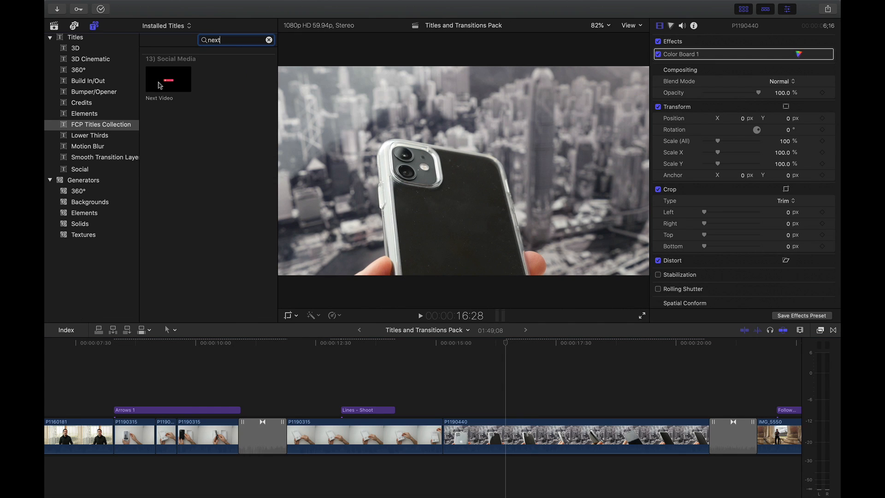
pyautogui.moveTo(213, 114); pyautogui.dragTo(538, 402)
pyautogui.moveTo(628, 409); pyautogui.dragTo(706, 410)
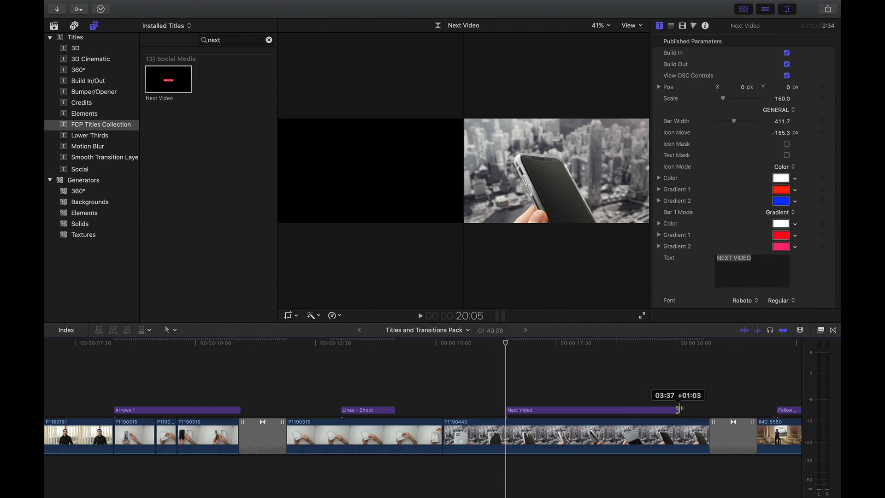
# - Set the Next Video title's Bar 1 Mode to Color with a Lead fill, and adjust the title's vertical position
pyautogui.click(779, 213)
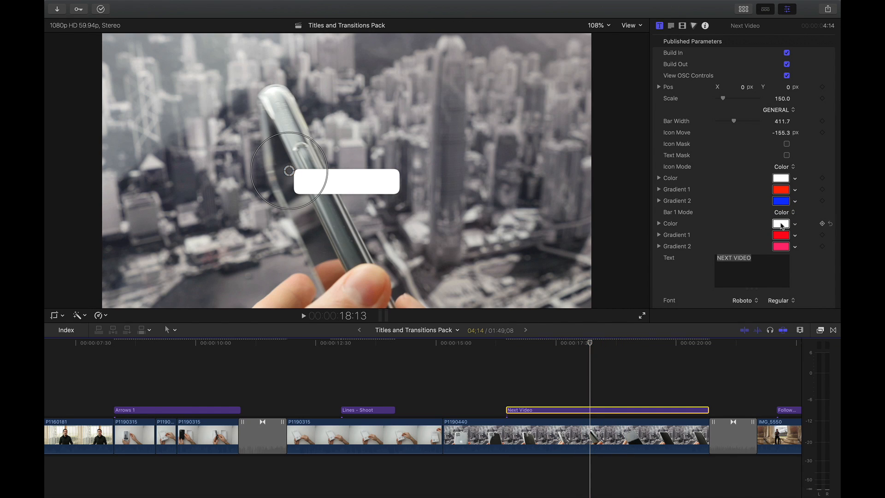
pyautogui.click(781, 224)
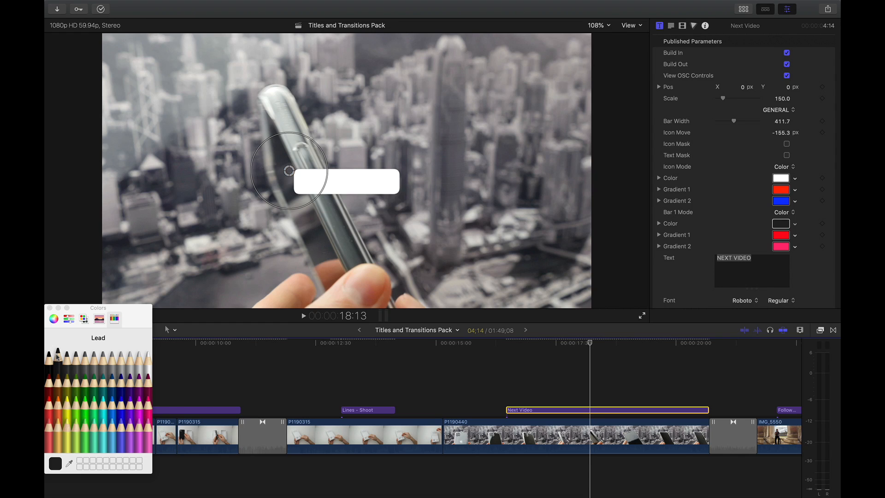
pyautogui.click(49, 308)
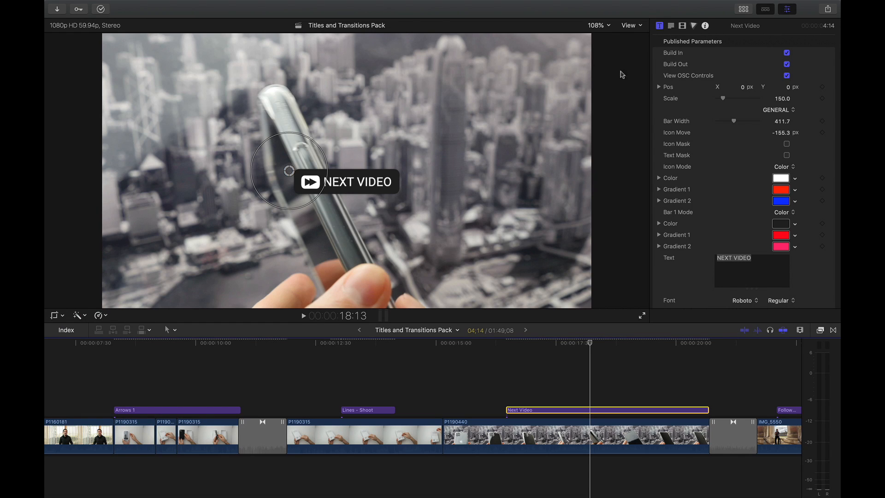
pyautogui.moveTo(786, 90); pyautogui.dragTo(787, 226)
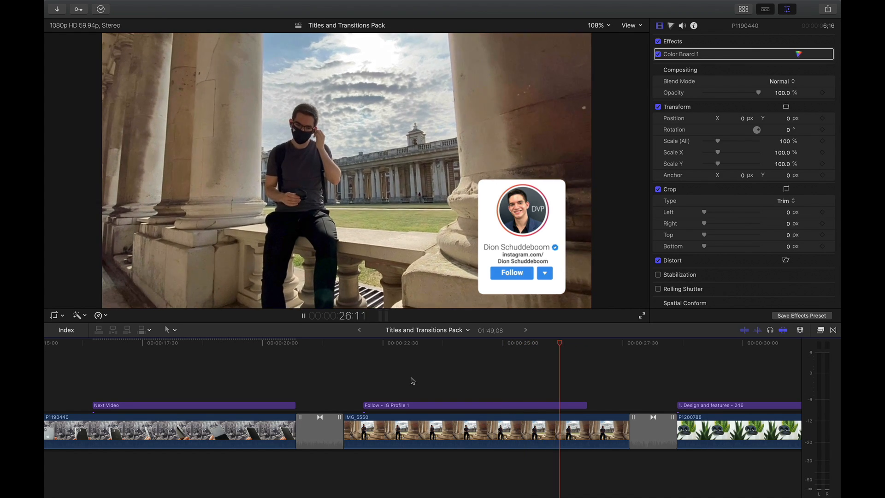
# - Stop playback, place the playhead at 22:06 and delete the Follow - IG Profile 1 title
pyautogui.press('space')
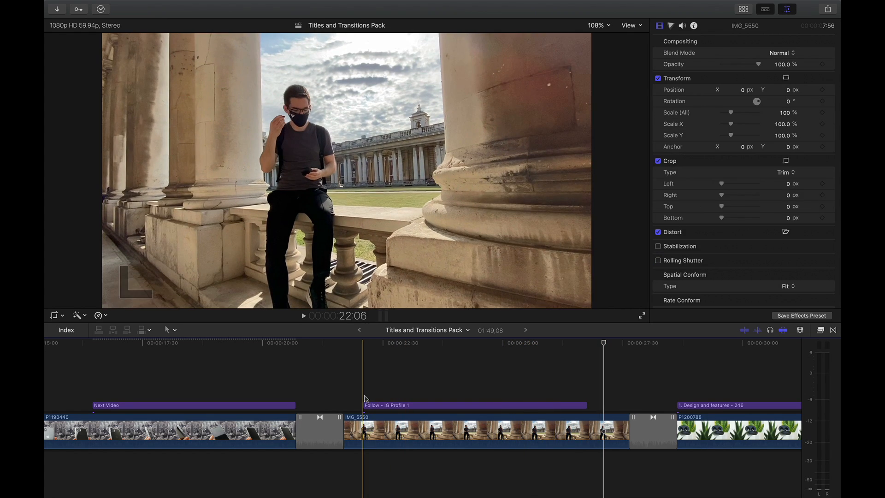
pyautogui.click(363, 396)
pyautogui.click(377, 406)
pyautogui.press('Delete')
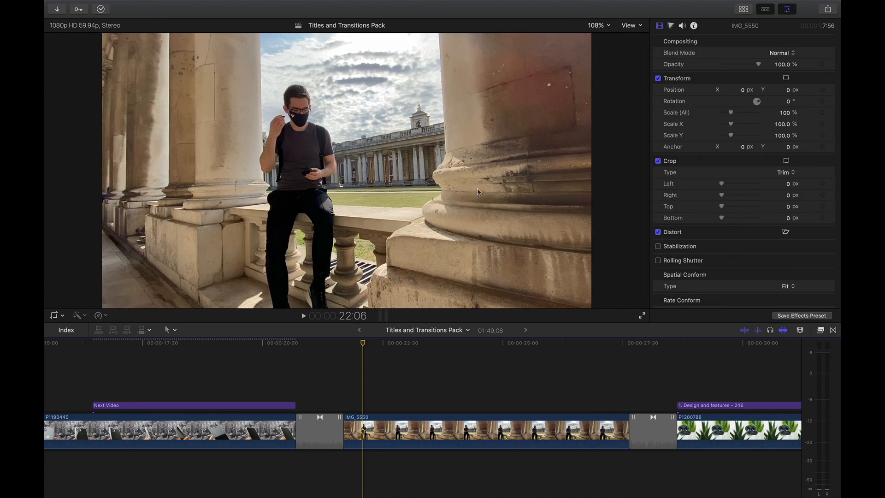
# - Find the IG Profile 1 title with "ig pro", connect it at 22:06 above clip IMG_5550 and extend it to 5:32
pyautogui.click(742, 8)
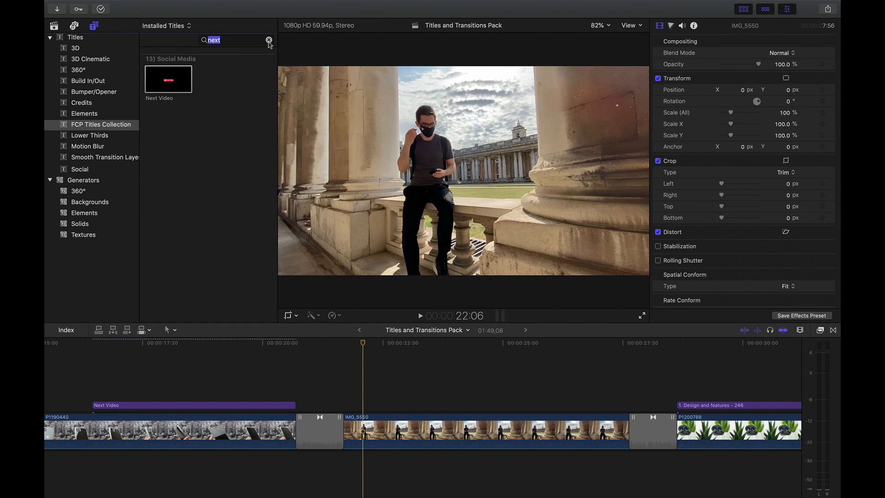
pyautogui.write('ig pro')
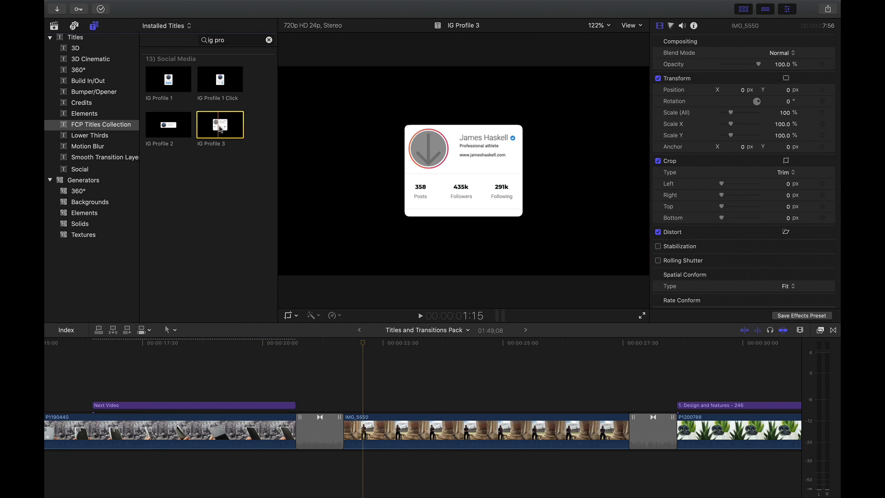
pyautogui.click(168, 79)
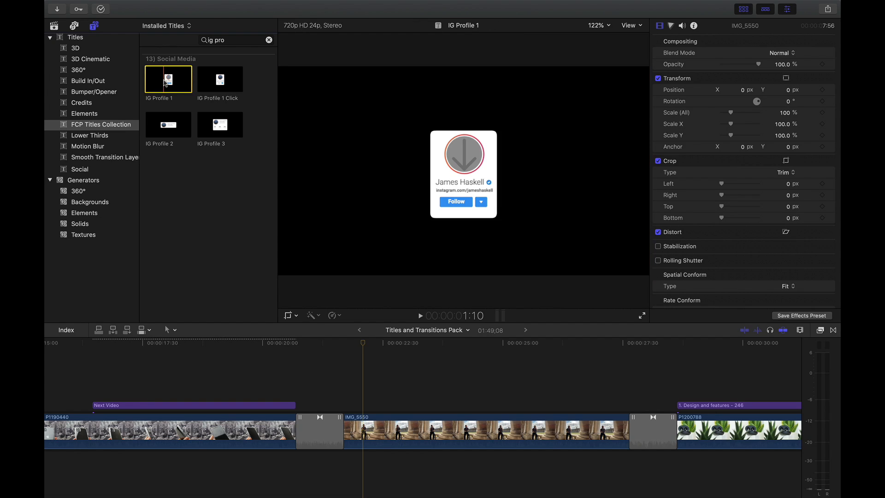
pyautogui.moveTo(169, 81); pyautogui.dragTo(359, 386)
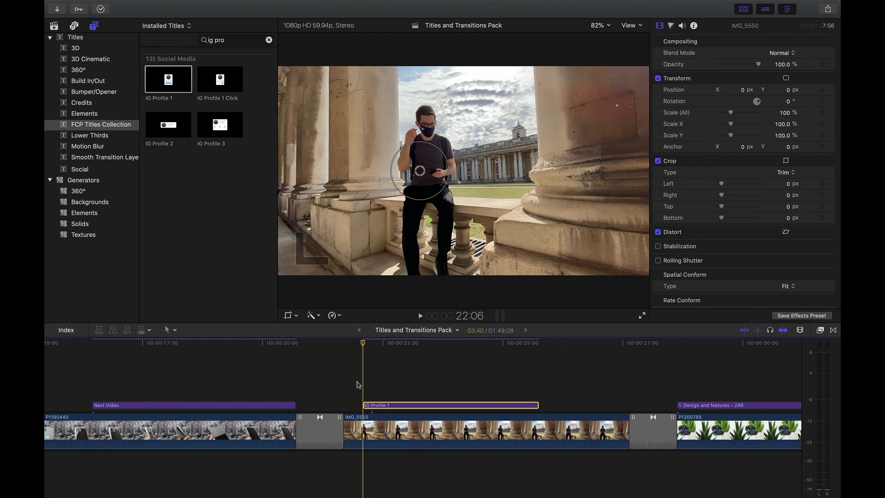
pyautogui.click(743, 10)
pyautogui.moveTo(537, 405); pyautogui.dragTo(625, 402)
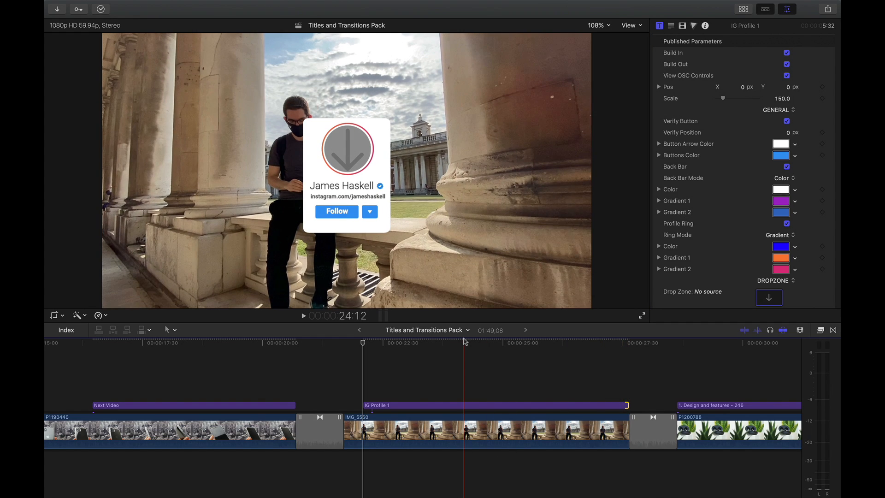
# - Replace the name text in the IG Profile 1 title with the profile owner's full name and set its size to 20.8
pyautogui.click(463, 345)
pyautogui.click(467, 405)
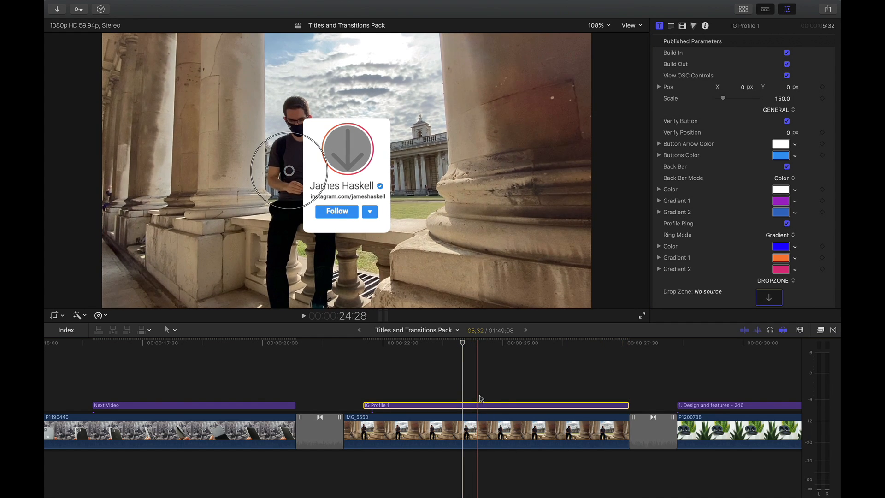
pyautogui.scroll(-8, 703, 184)
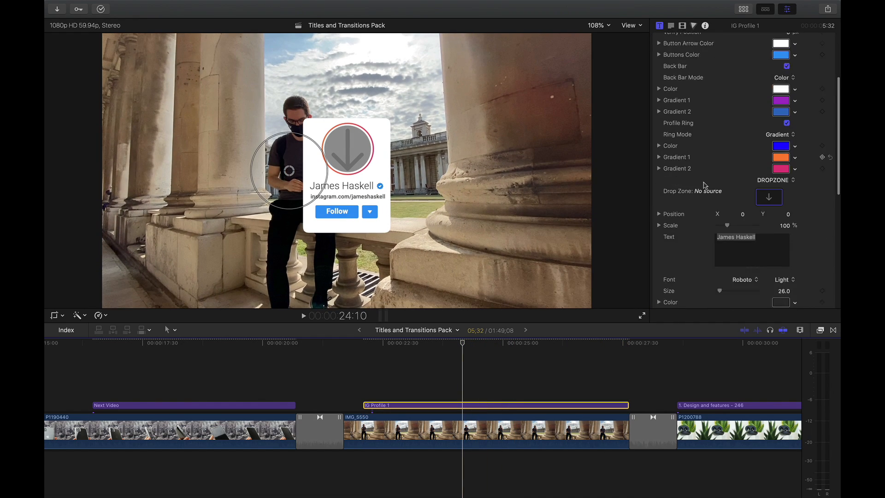
pyautogui.tripleClick(767, 167)
pyautogui.write('Dion Schuddeboom')
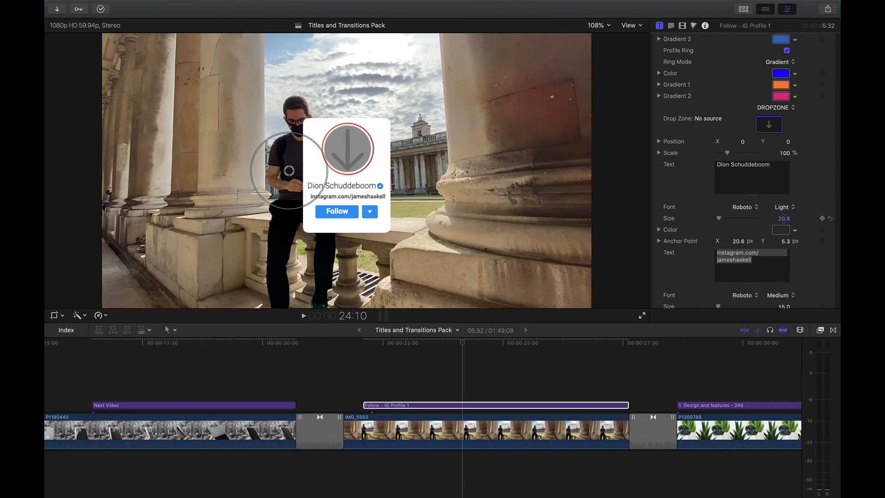
# - Replace the title's Instagram address with the profile owner's own address, breaking it onto two lines after "instagram.com/"
pyautogui.scroll(-2, 779, 219)
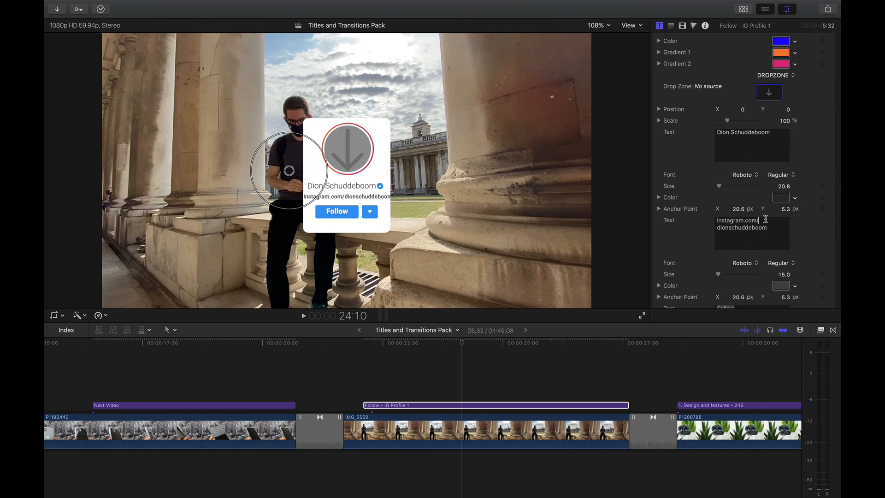
pyautogui.scroll(-2, 783, 275)
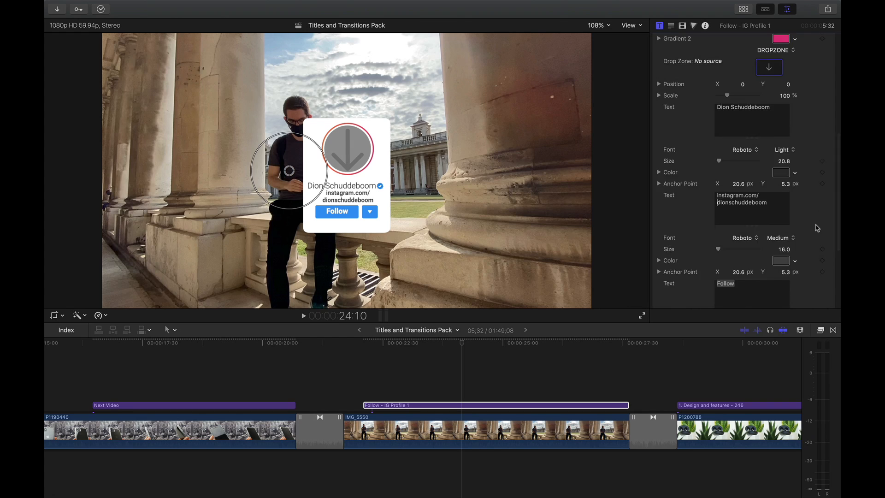
pyautogui.scroll(3, 815, 227)
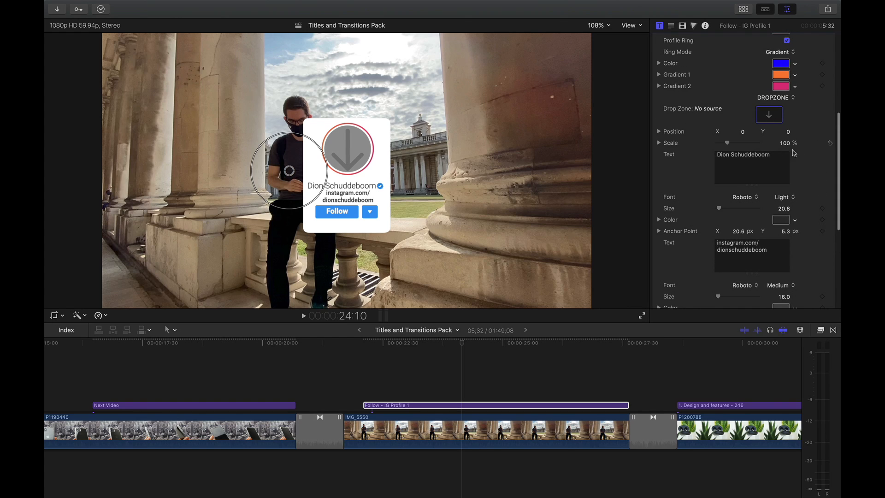
# - Fill the IG Profile 1 title's drop zone with the DVP PP W LOGO photo from the media library
pyautogui.click(743, 9)
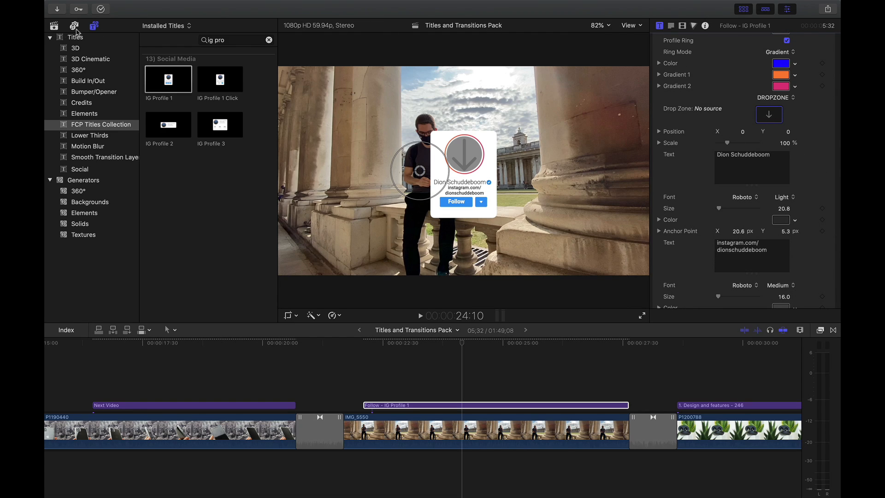
pyautogui.click(59, 26)
pyautogui.click(152, 120)
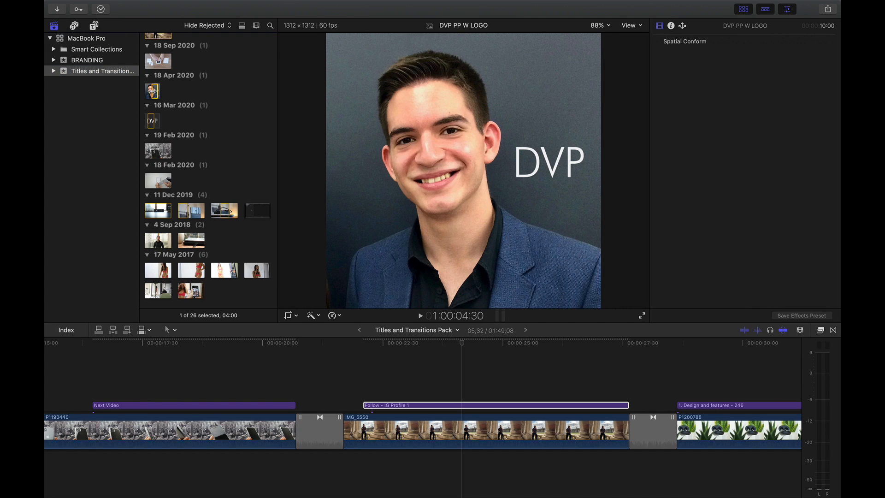
pyautogui.click(463, 405)
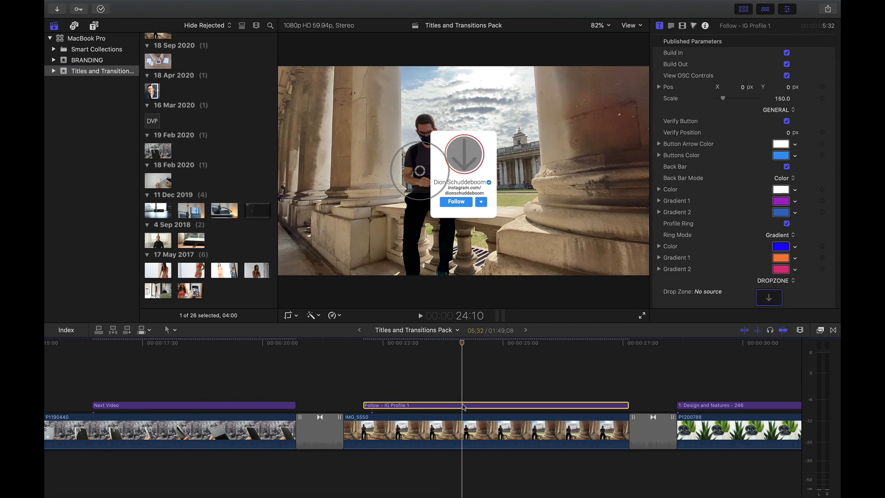
pyautogui.click(155, 90)
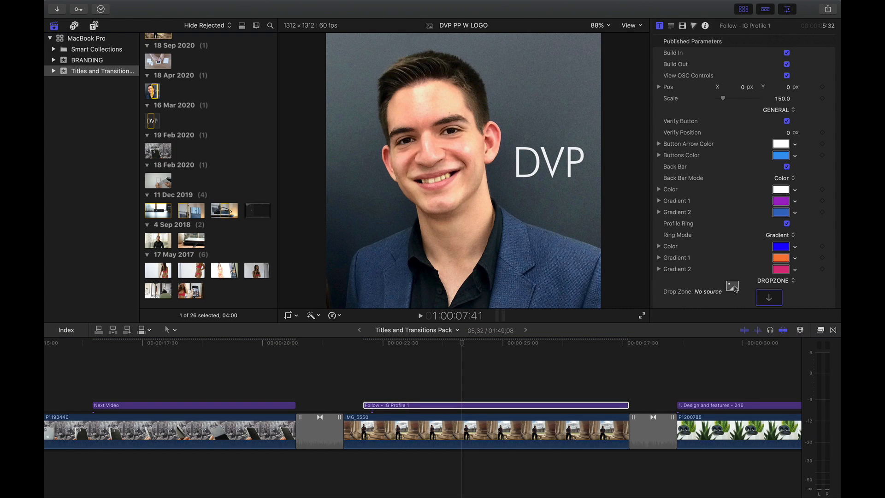
pyautogui.moveTo(765, 297); pyautogui.dragTo(762, 297)
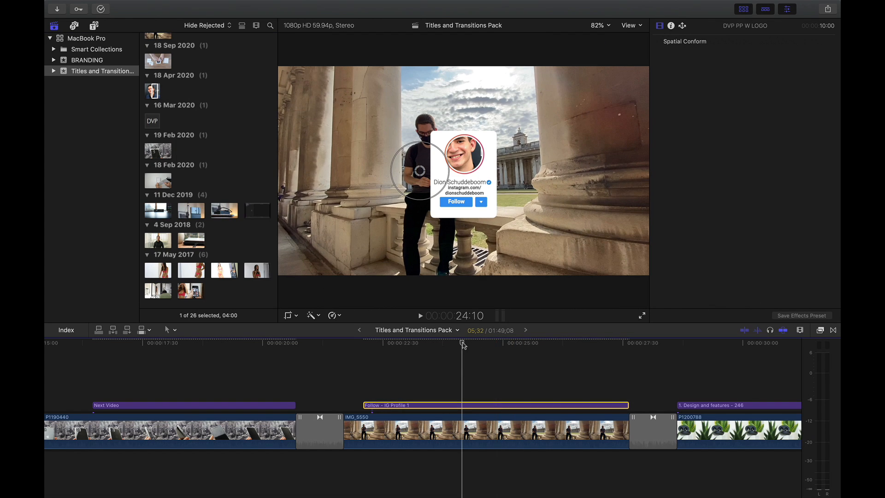
pyautogui.click(460, 343)
pyautogui.click(744, 9)
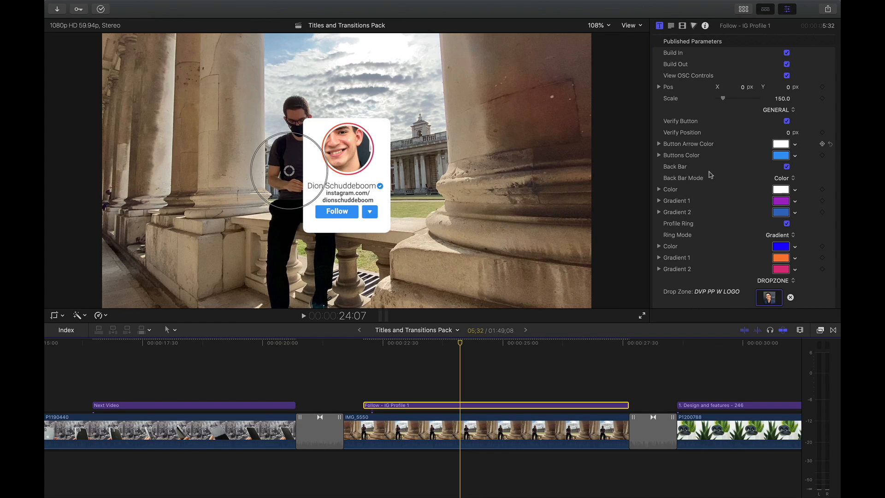
# - Scale the drop zone photo to 41% and move the profile card to the lower right of the video frame
pyautogui.scroll(-5, 744, 171)
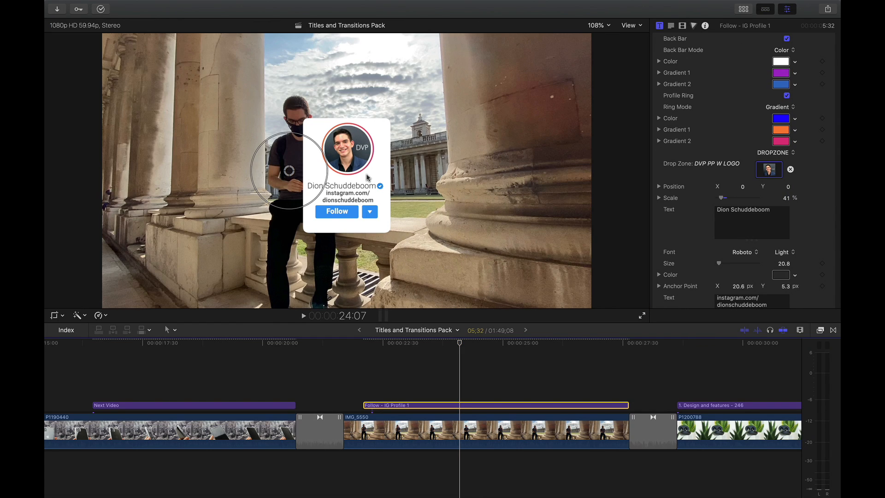
pyautogui.moveTo(287, 172); pyautogui.dragTo(481, 245)
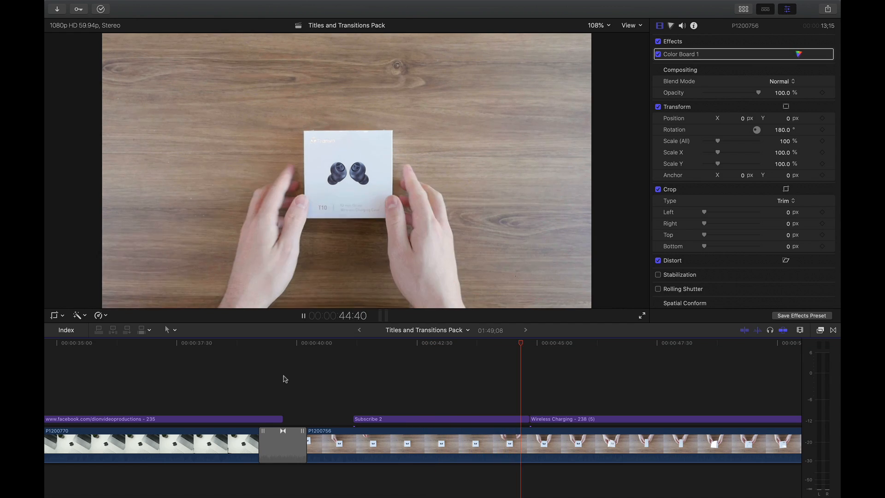
# - Replace the Subscribe 2 title above clip P1200756 with a fresh Subscribe 2 from the titles library, placed directly before the Wireless Charging title
pyautogui.press('space')
pyautogui.click(353, 392)
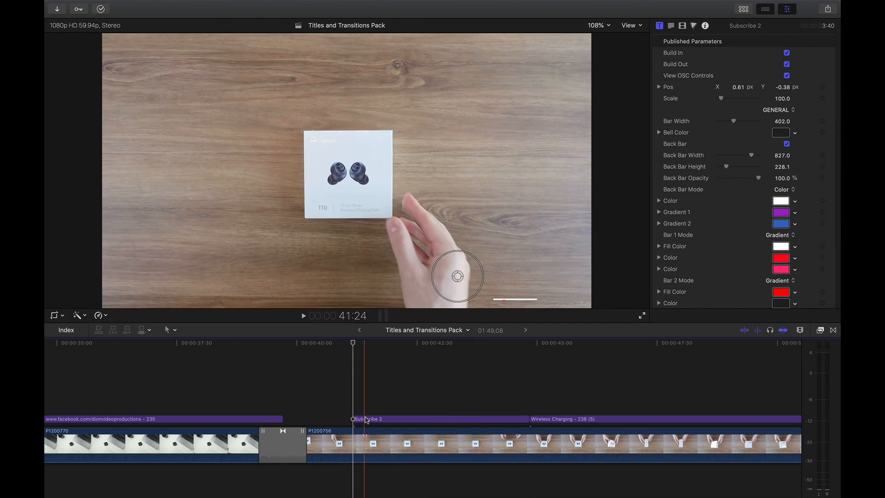
pyautogui.click(365, 419)
pyautogui.write('subsc')
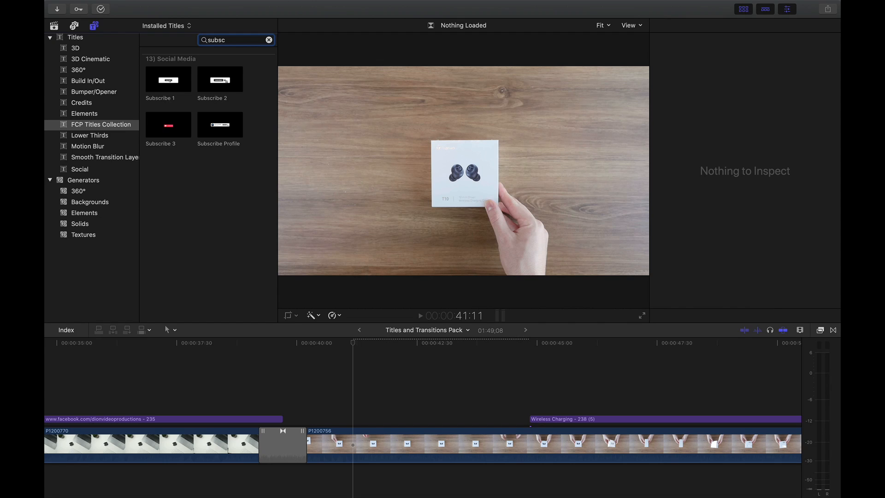
pyautogui.click(208, 78)
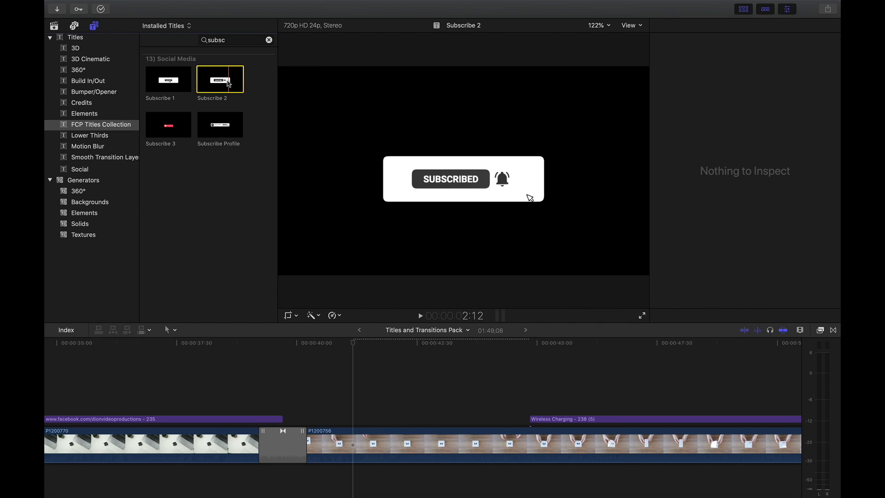
pyautogui.moveTo(229, 83); pyautogui.dragTo(362, 407)
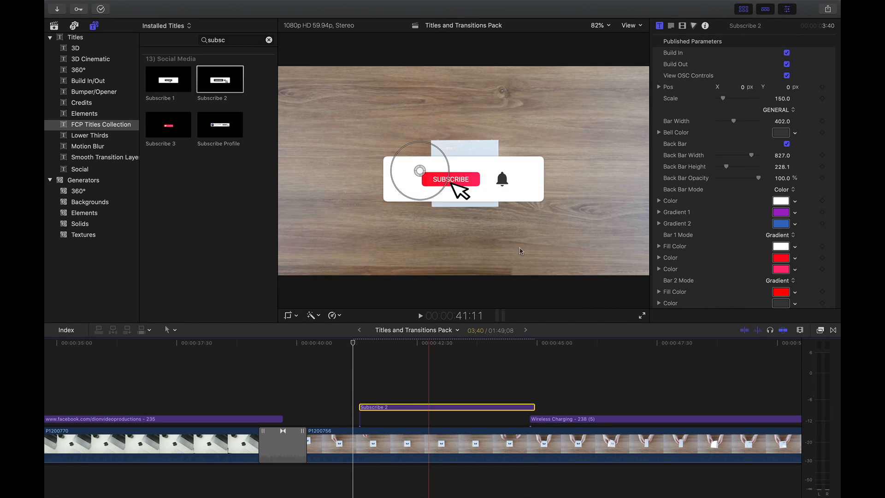
pyautogui.click(742, 10)
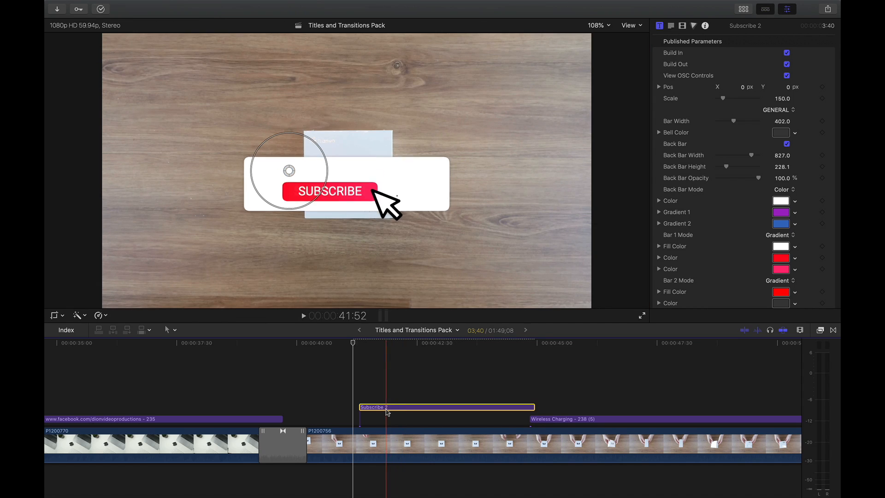
pyautogui.moveTo(388, 407); pyautogui.dragTo(382, 407)
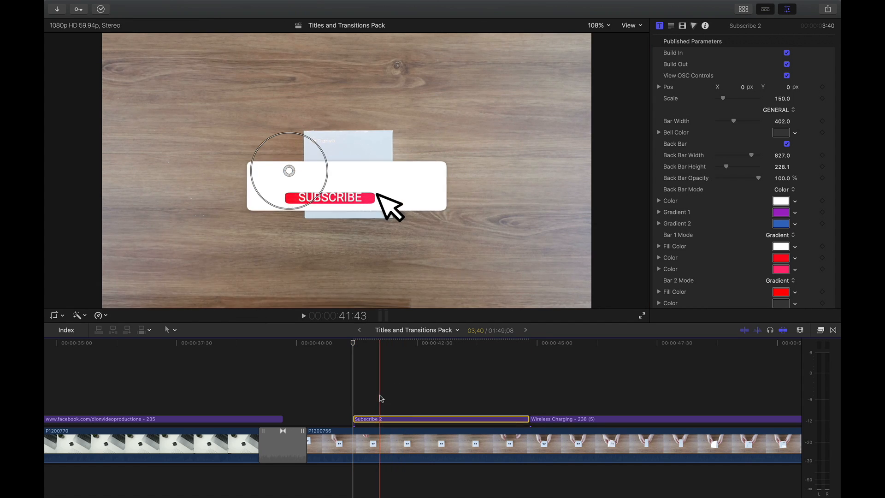
# - Move the Subscribe 2 graphic to the lower right of the video frame and play the section back
pyautogui.click(437, 349)
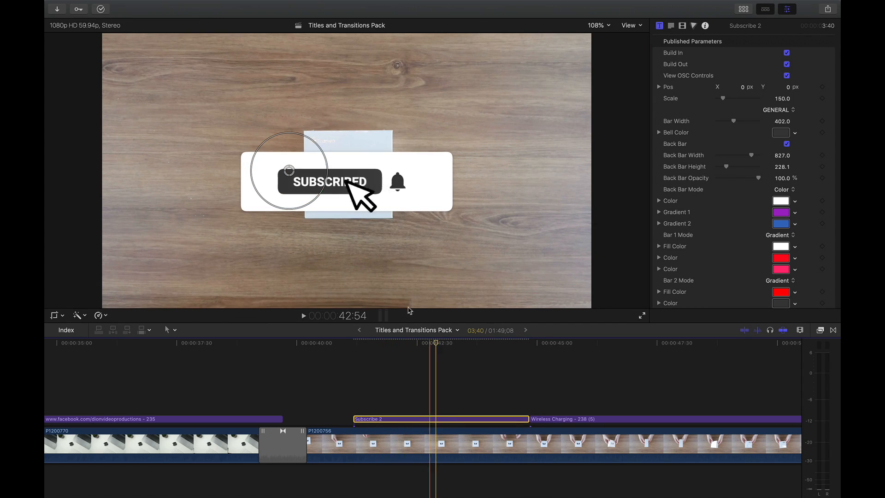
pyautogui.moveTo(304, 174); pyautogui.dragTo(468, 279)
pyautogui.click(322, 385)
pyautogui.press('space')
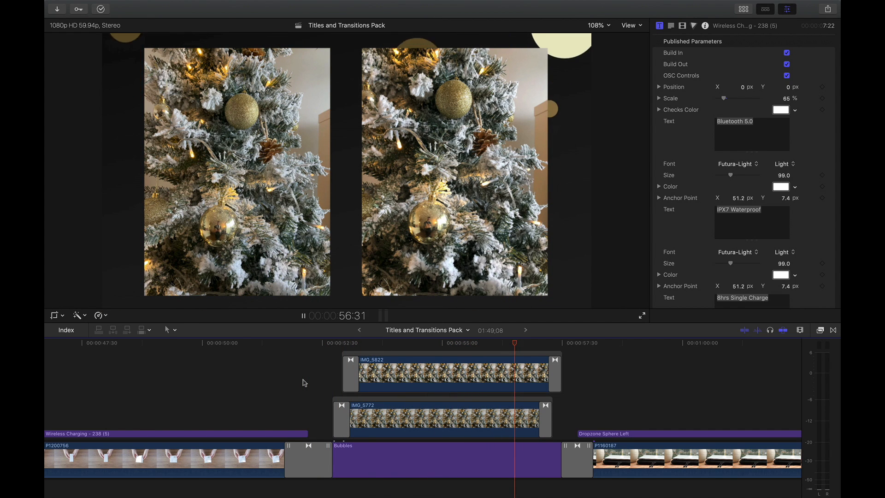
# - Delete the transitions on both sides of the Bubbles background clip
pyautogui.press('space')
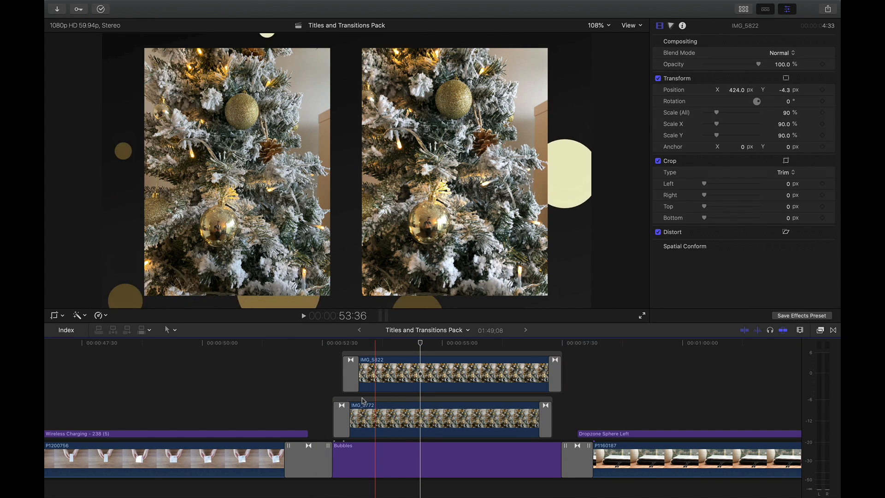
pyautogui.click(316, 456)
pyautogui.press('Delete')
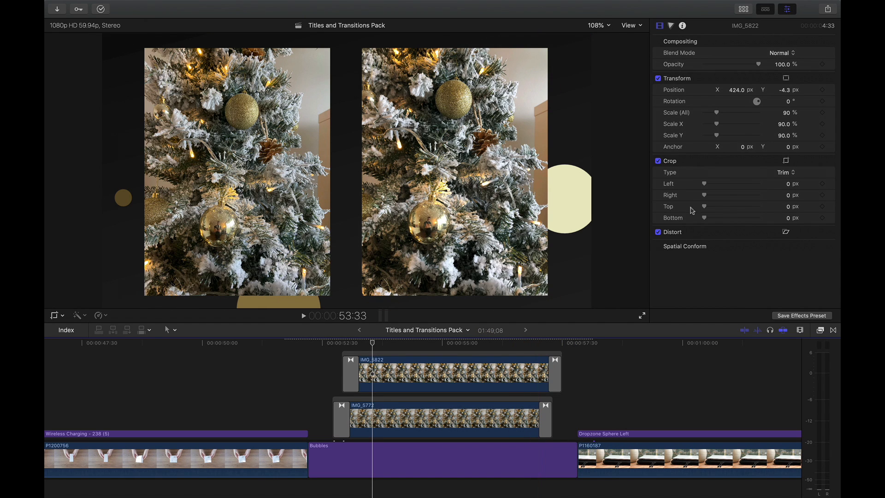
# - Find the Bubbles background in the titles library and insert it between clip P1200756 and the existing Bubbles clip
pyautogui.click(743, 9)
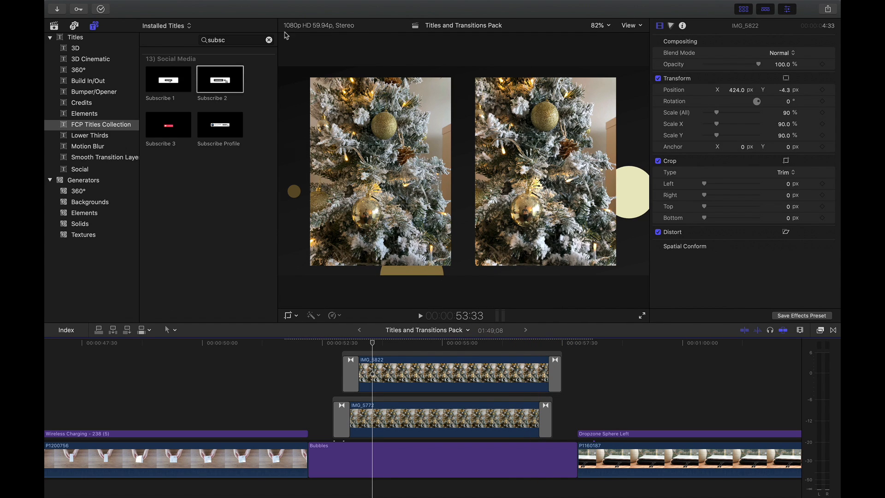
pyautogui.press('super+f')
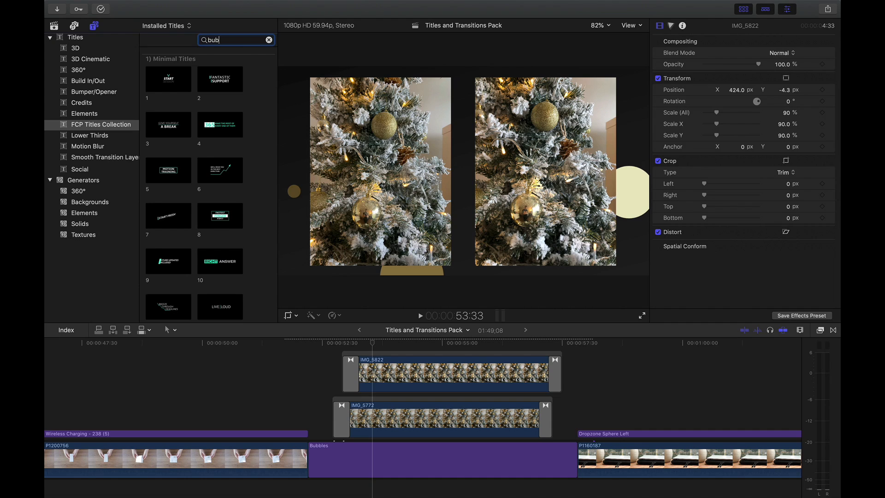
pyautogui.moveTo(272, 281); pyautogui.dragTo(307, 448)
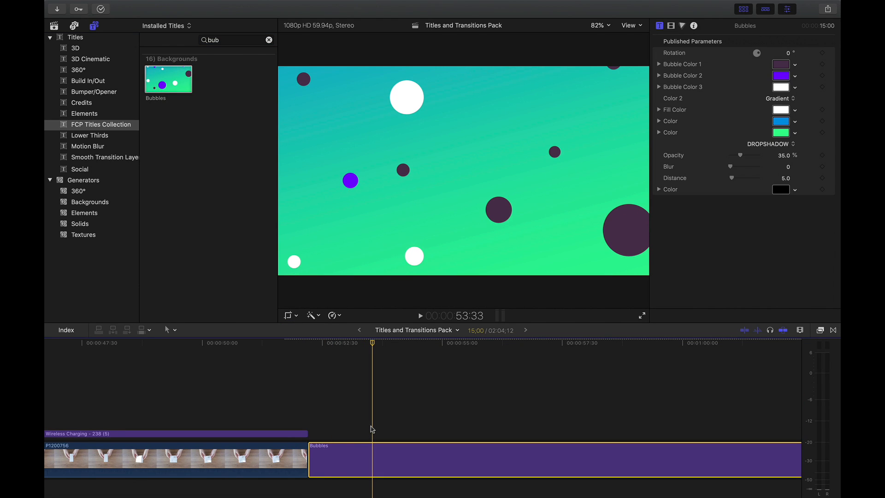
# - Move the connected photo clips IMG_5822 and IMG_5772 over the beginning of the new Bubbles background
pyautogui.scroll(-3, 371, 427)
pyautogui.hscroll(1, 371, 425)
pyautogui.hscroll(5, 369, 422)
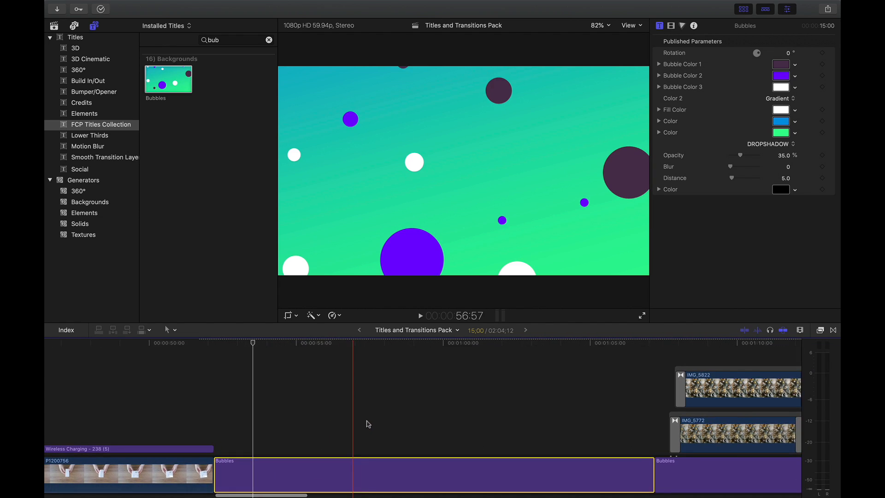
pyautogui.moveTo(629, 417); pyautogui.dragTo(189, 415)
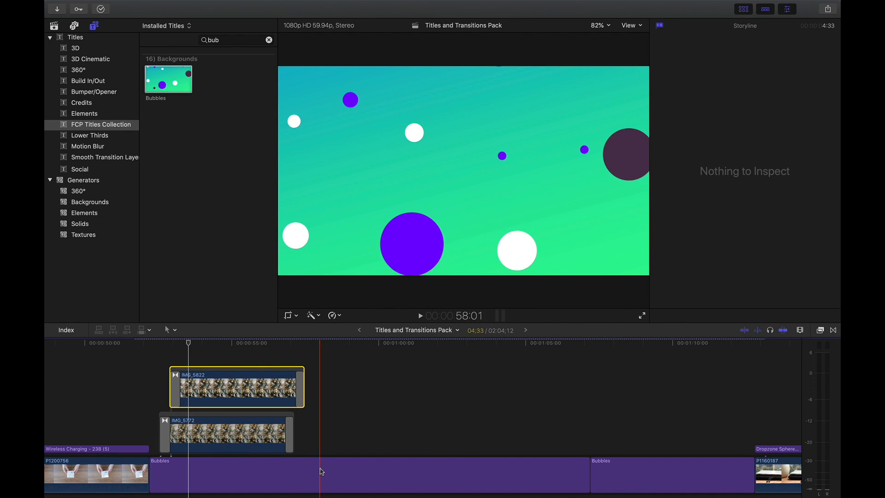
# - Shorten the new Bubbles background to 5:48 by cutting it just past the photo clips and deleting the remainder
pyautogui.press('super+b')
pyautogui.click(338, 474)
pyautogui.press('Delete')
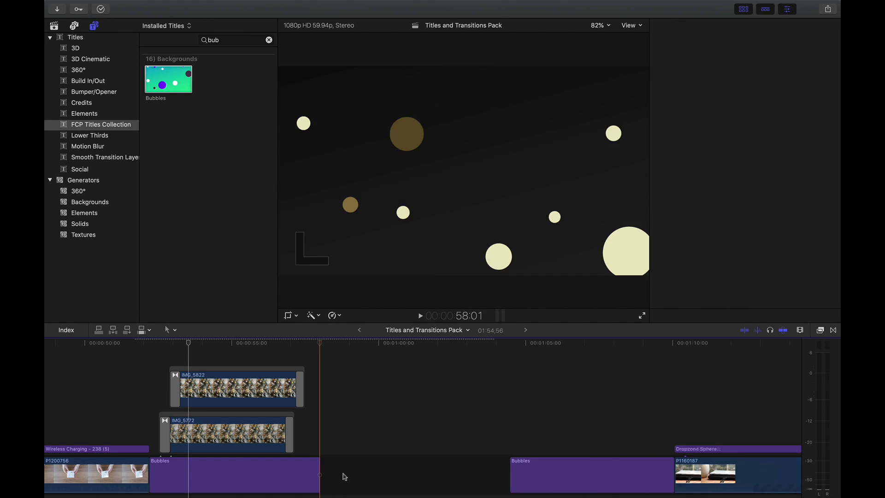
pyautogui.press('super+z')
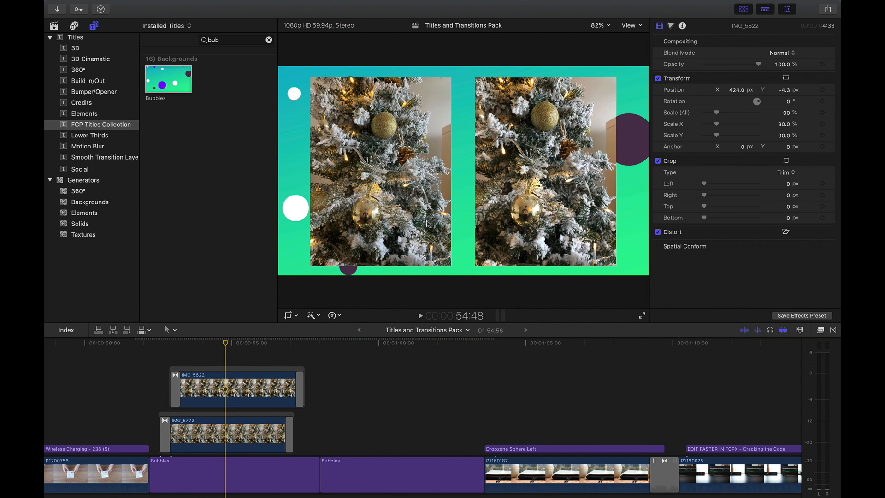
# - Set the new Bubbles background's two gradient colours to Licorice and Tungsten
pyautogui.click(216, 474)
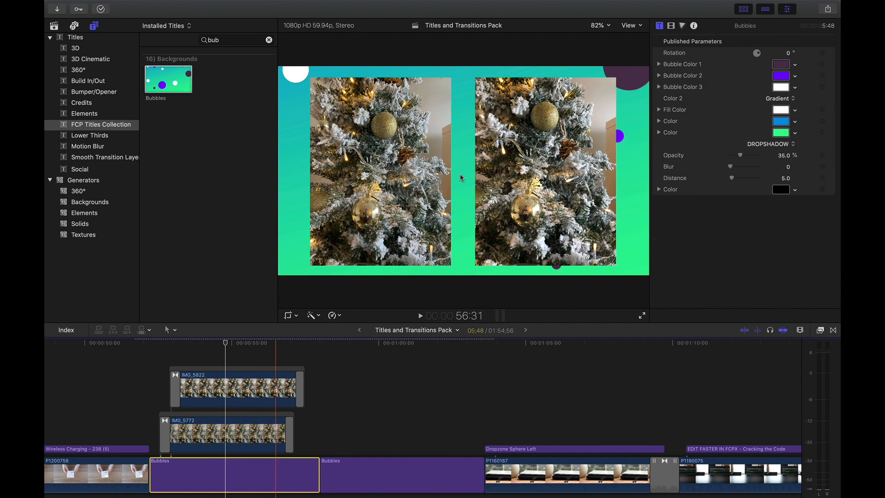
pyautogui.click(747, 9)
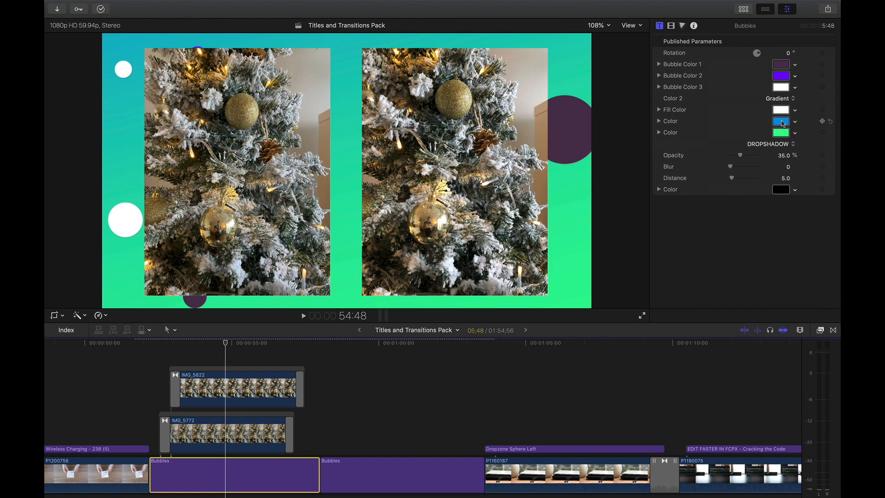
pyautogui.click(780, 121)
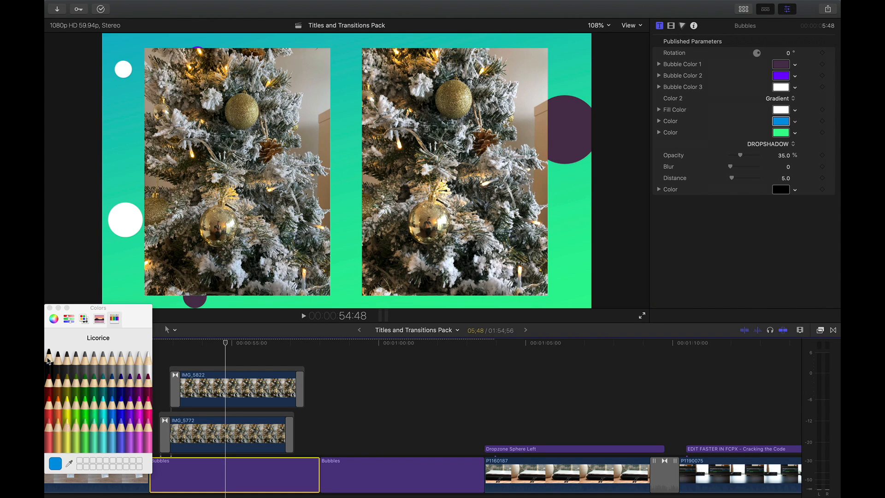
pyautogui.click(50, 360)
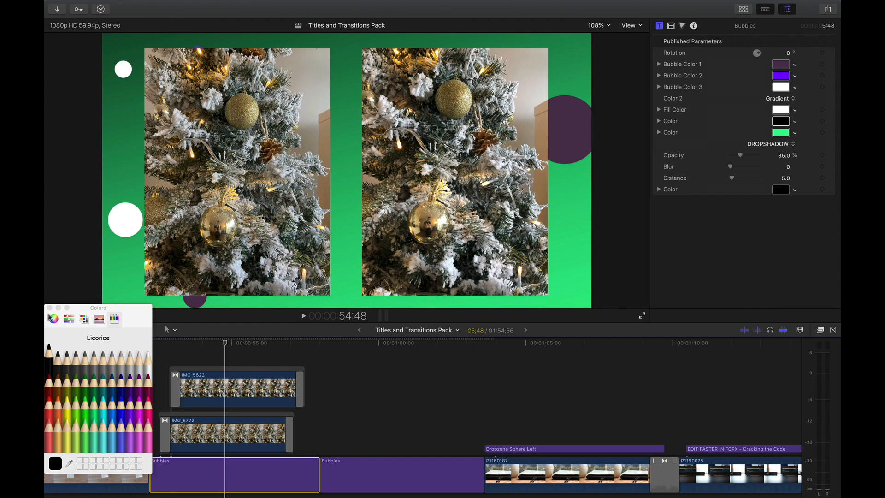
pyautogui.click(49, 307)
pyautogui.click(780, 133)
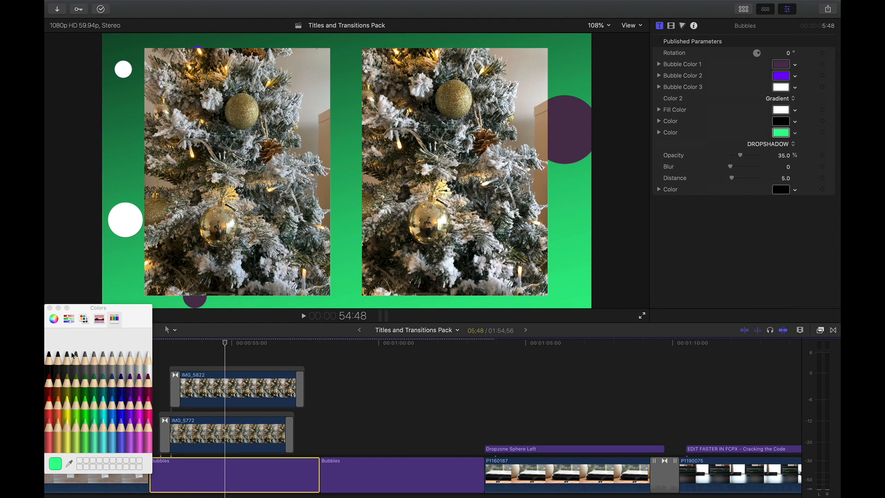
pyautogui.click(69, 366)
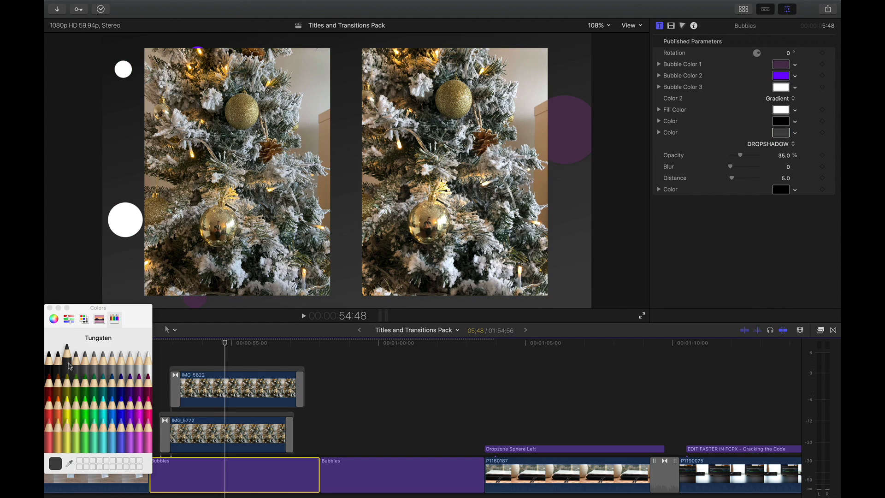
pyautogui.click(49, 307)
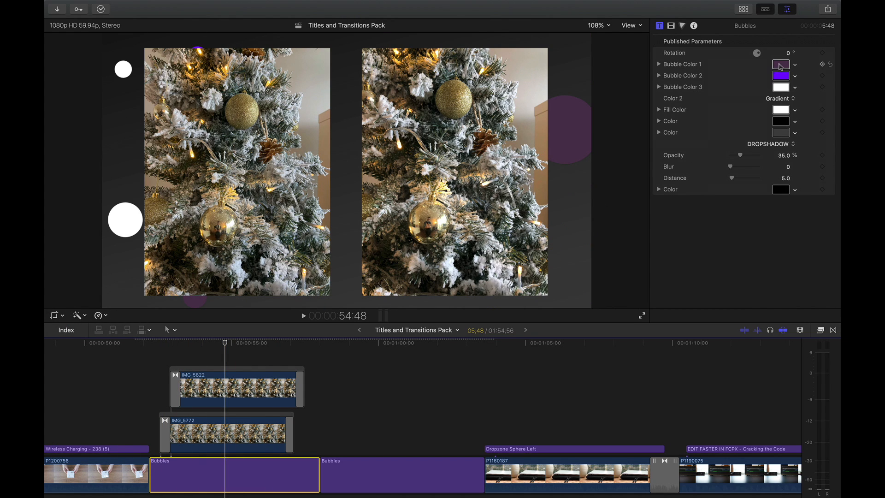
# - Sample gold and cream shades from the Christmas tree photos for Bubble Color 1, 2 and 3, and preview the background
pyautogui.click(780, 66)
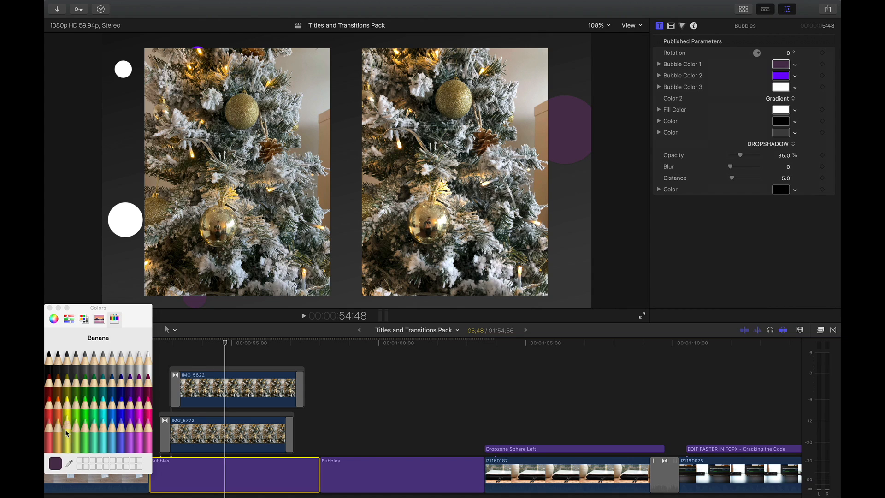
pyautogui.click(69, 462)
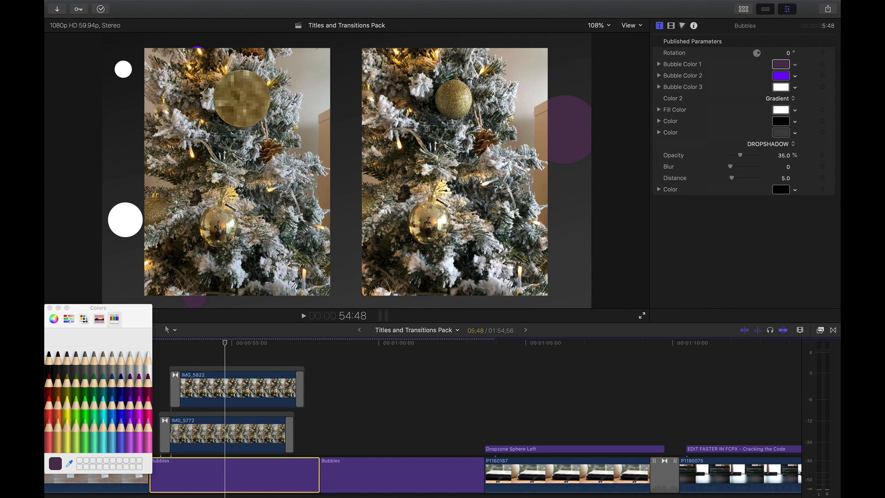
pyautogui.click(243, 98)
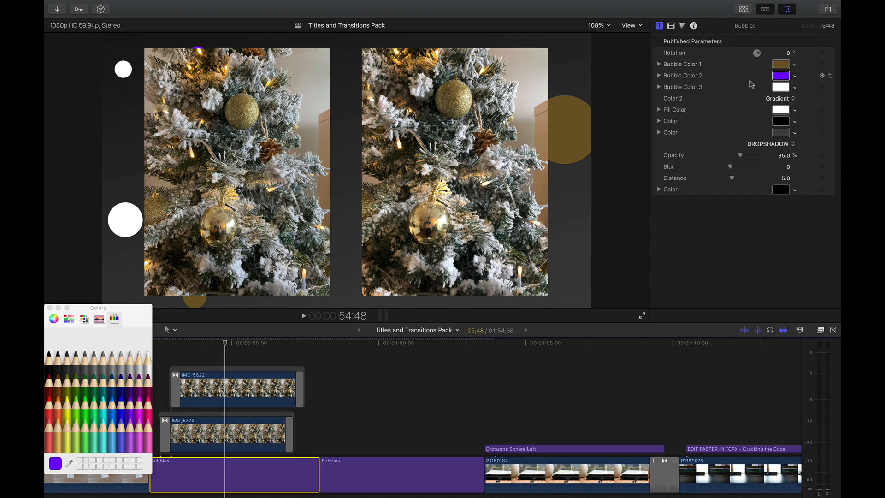
pyautogui.click(69, 462)
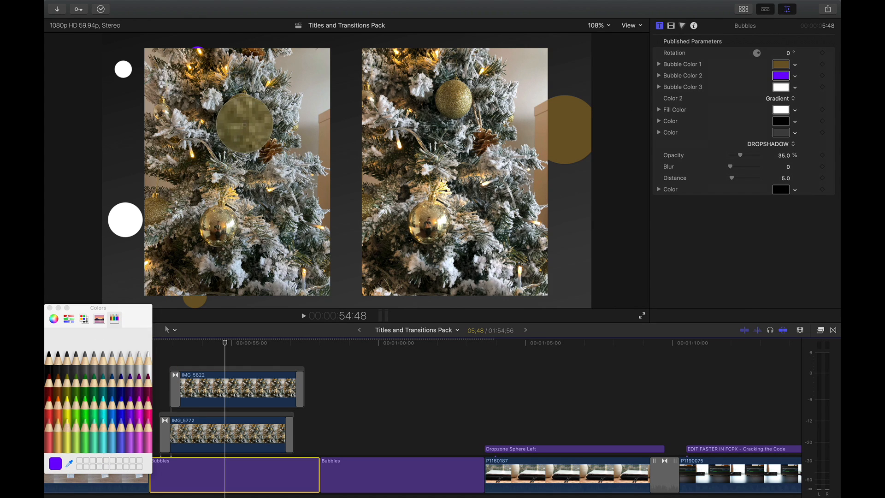
pyautogui.click(245, 124)
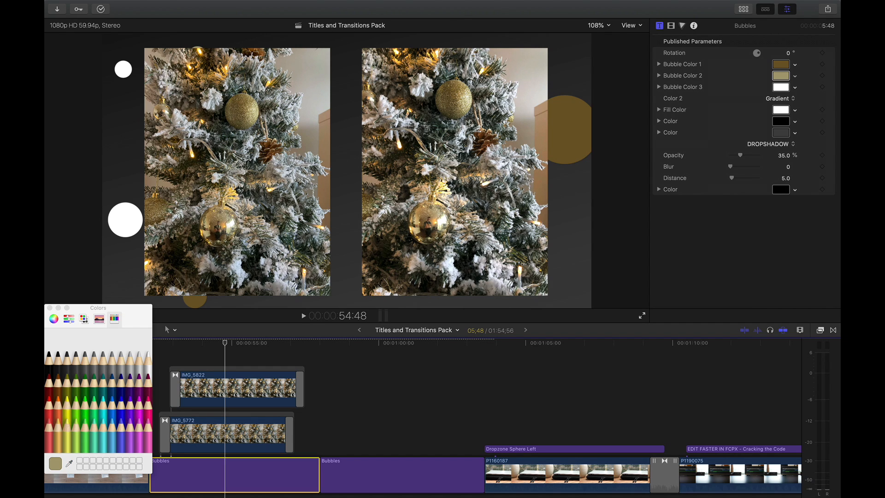
pyautogui.click(781, 88)
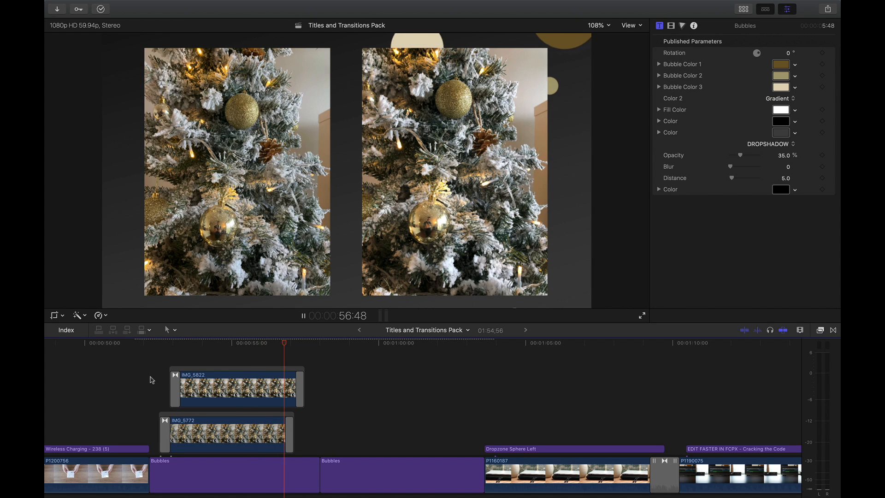
pyautogui.press('space')
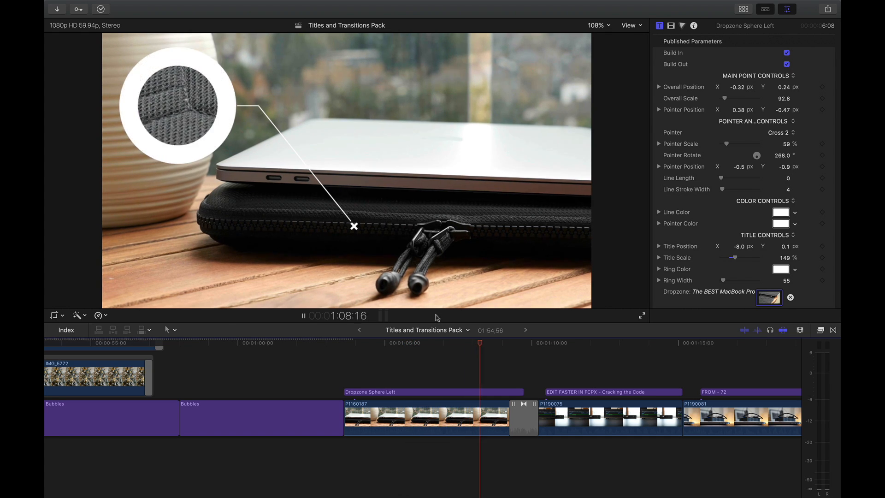
# - Replace the Dropzone Sphere Left title above clip P1160187 with a fresh Dropzone Sphere Left from the titles library
pyautogui.press('space')
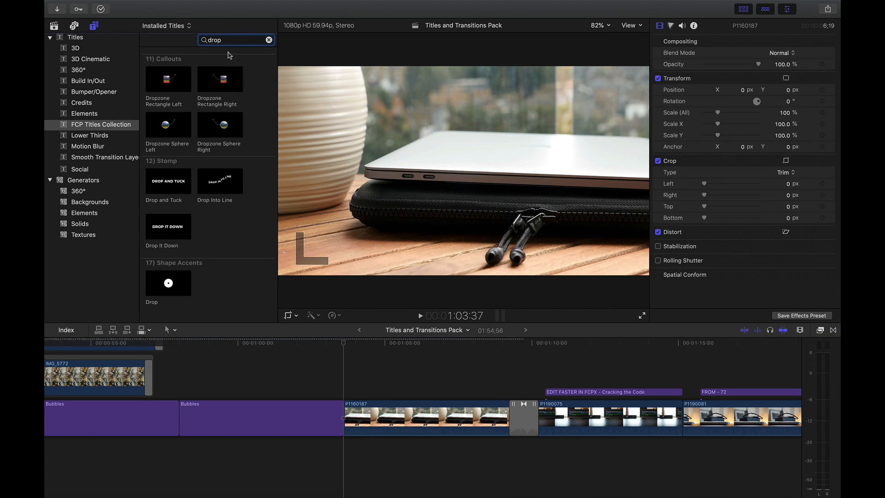
pyautogui.moveTo(165, 125); pyautogui.dragTo(350, 392)
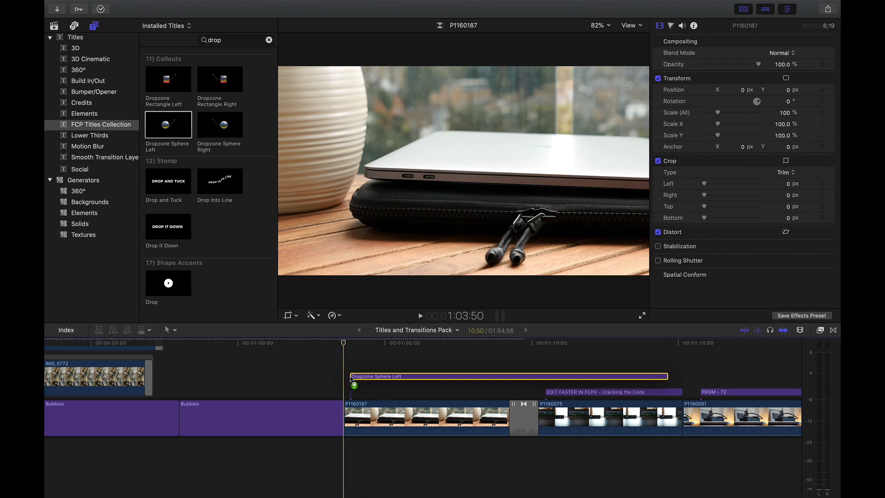
# - Position the Dropzone Sphere Left callout in the upper left of the video frame with its pointer on the laptop sleeve's zip
pyautogui.click(429, 392)
pyautogui.moveTo(452, 98); pyautogui.dragTo(392, 76)
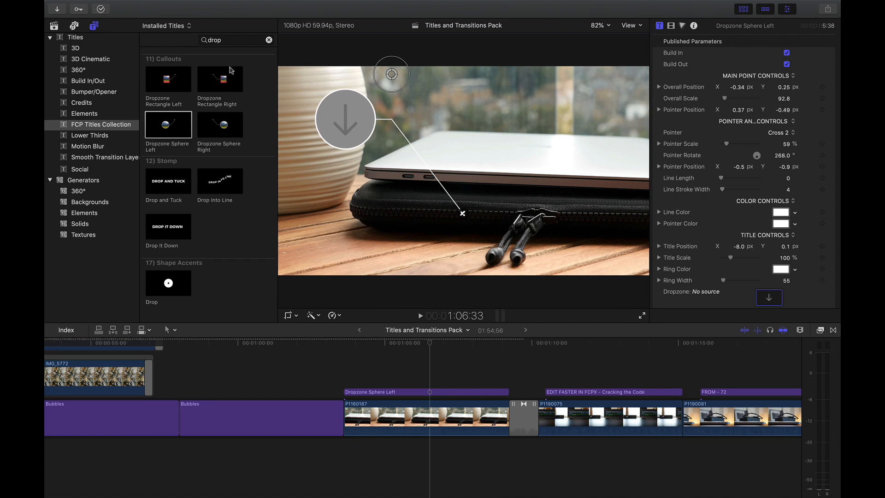
# - Fill the Dropzone Sphere Left callout's dropzone with the MacBook Pro Touch Bar sleeve clip from the 5 Nov 2020 media
pyautogui.click(54, 26)
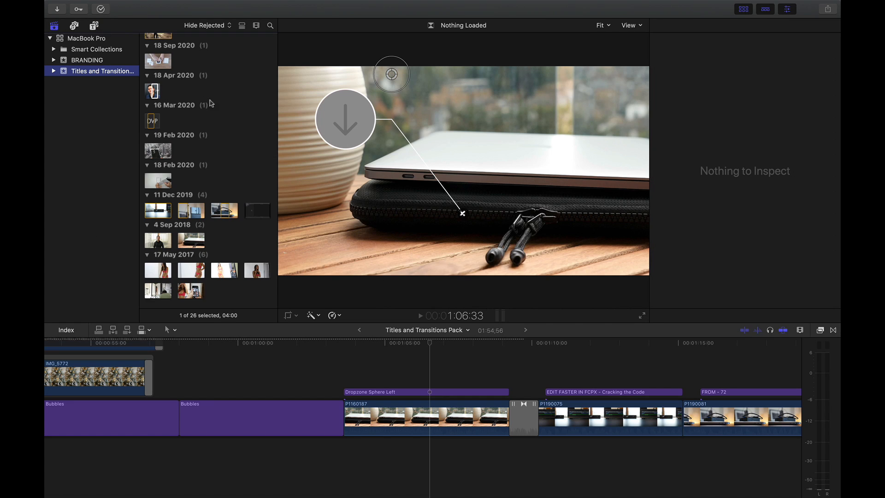
pyautogui.scroll(6, 211, 103)
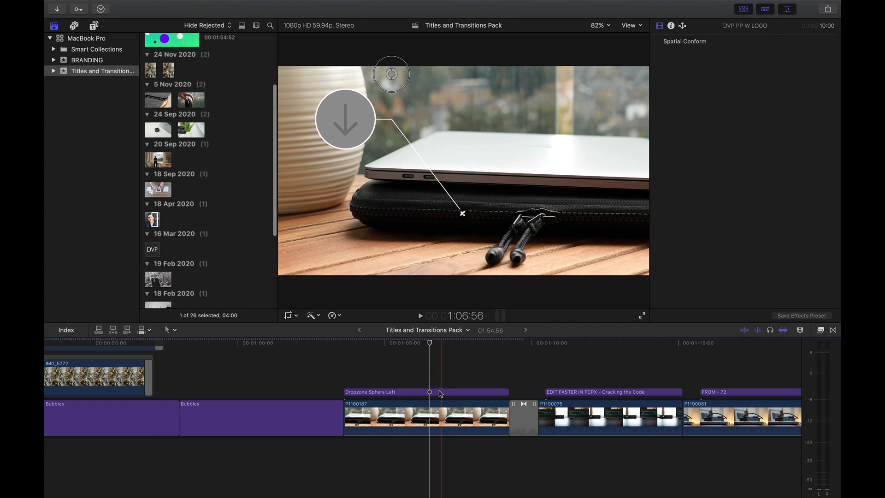
pyautogui.click(409, 391)
pyautogui.click(162, 100)
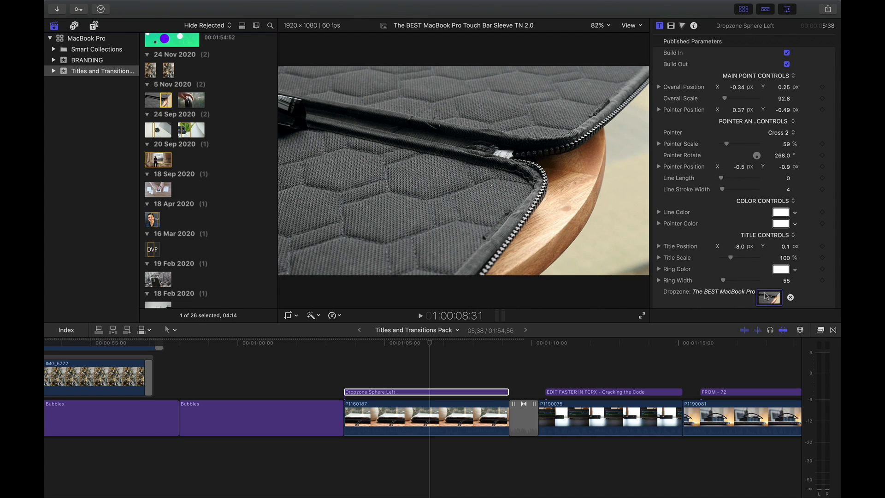
pyautogui.moveTo(162, 99); pyautogui.dragTo(766, 297)
# - Hide the media browser and enlarge the sleeve footage inside the callout's sphere using the dropzone Scale
pyautogui.click(742, 10)
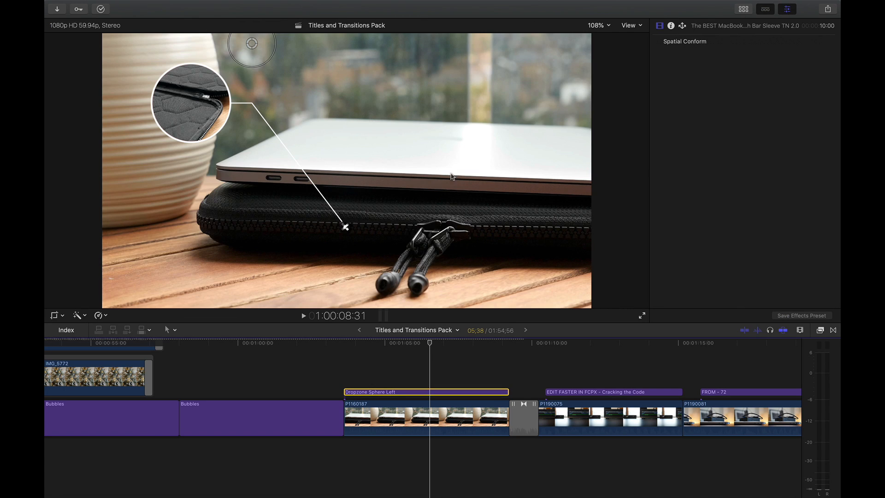
pyautogui.scroll(-1, 704, 239)
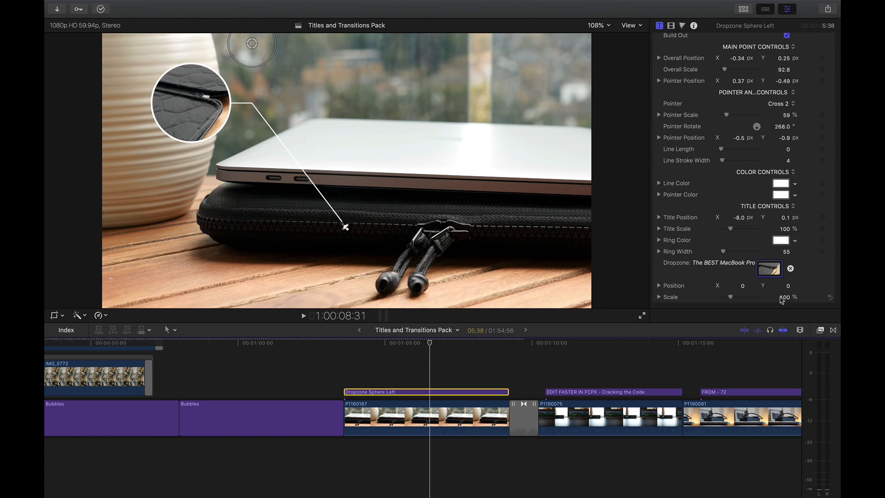
pyautogui.moveTo(785, 300)
pyautogui.mouseDown()
pyautogui.moveTo(795, 297)
pyautogui.moveTo(789, 283)
pyautogui.mouseUp()
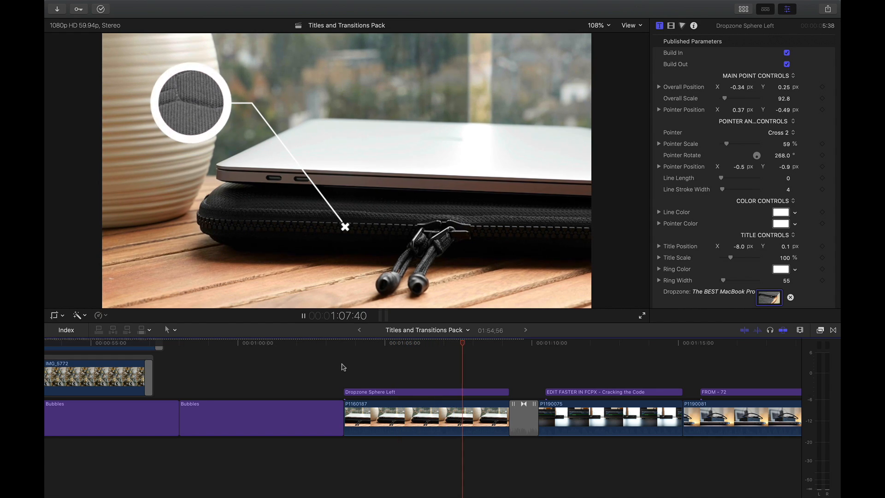
# - Play the timeline's final section from the transition before clip P1120521, show the installed transitions, and replay from that transition
pyautogui.hscroll(15, 343, 367)
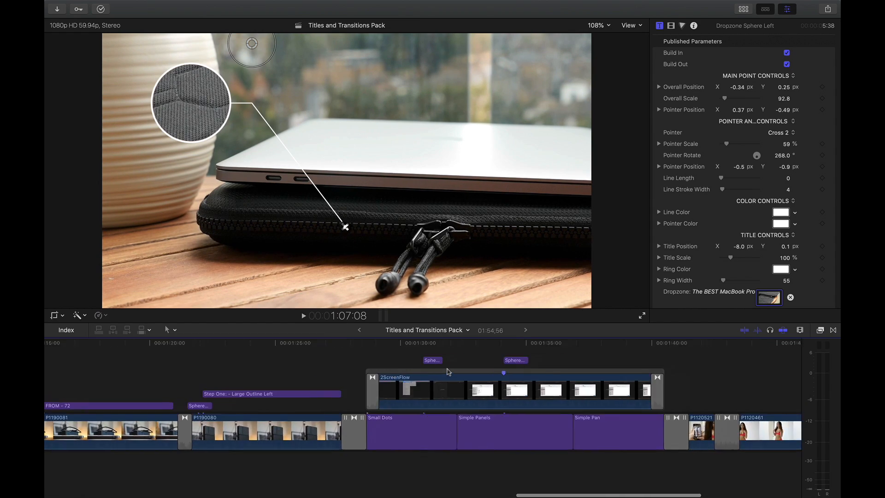
pyautogui.scroll(2, 448, 372)
pyautogui.hscroll(3, 448, 371)
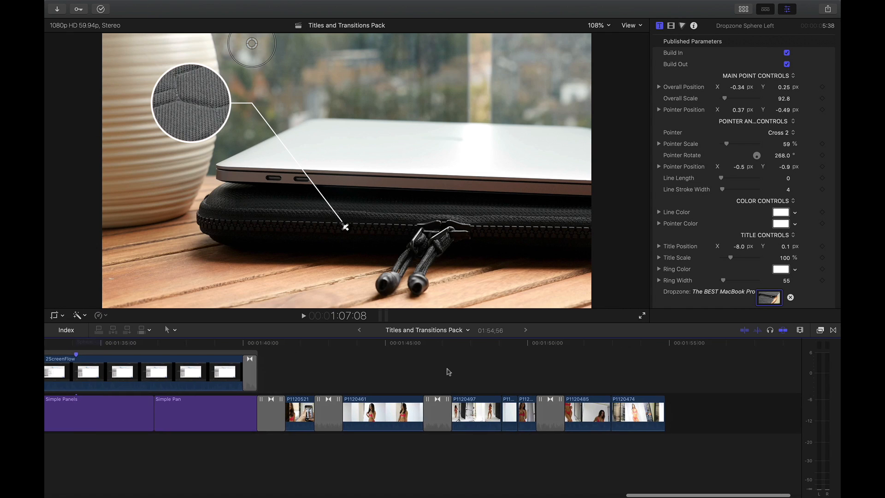
pyautogui.click(271, 370)
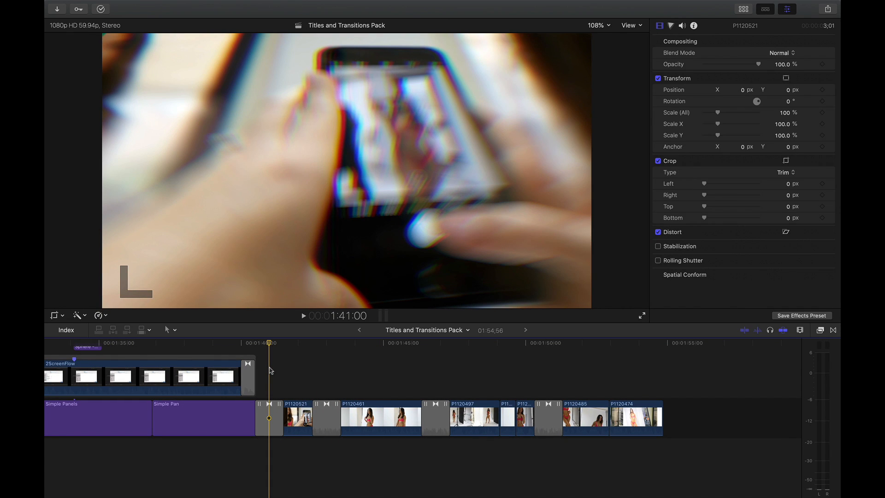
pyautogui.press('space')
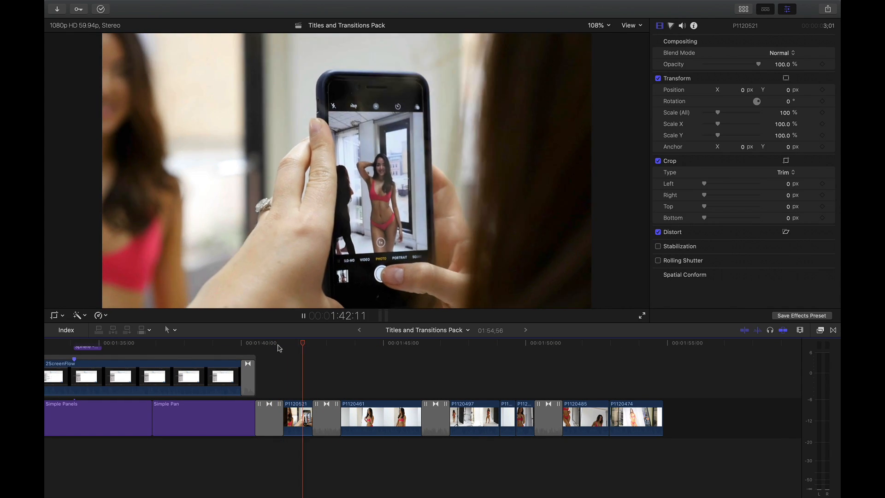
pyautogui.click(833, 330)
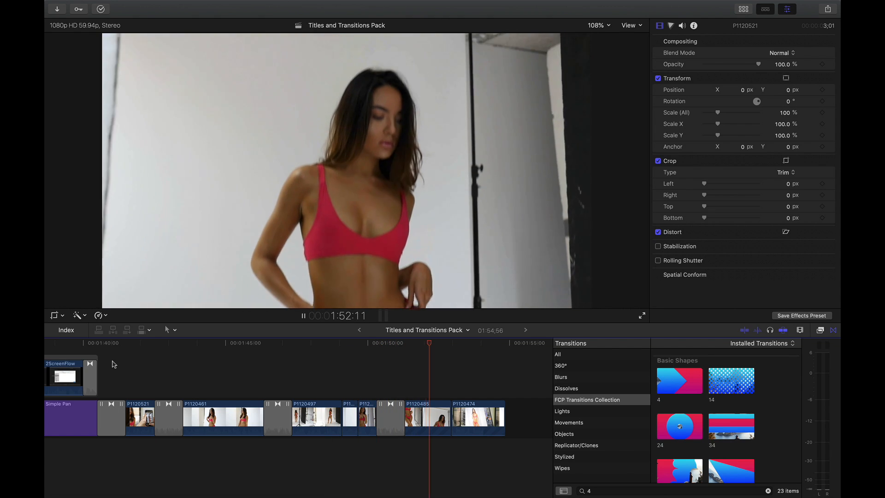
pyautogui.click(112, 364)
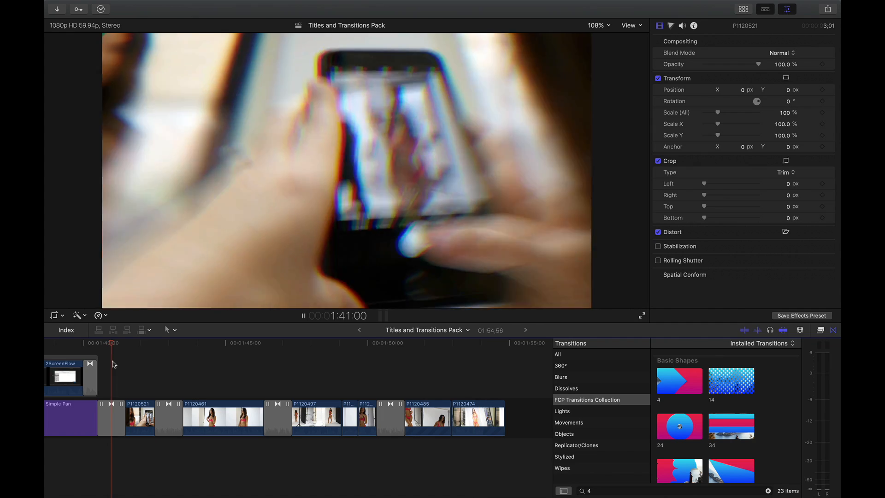